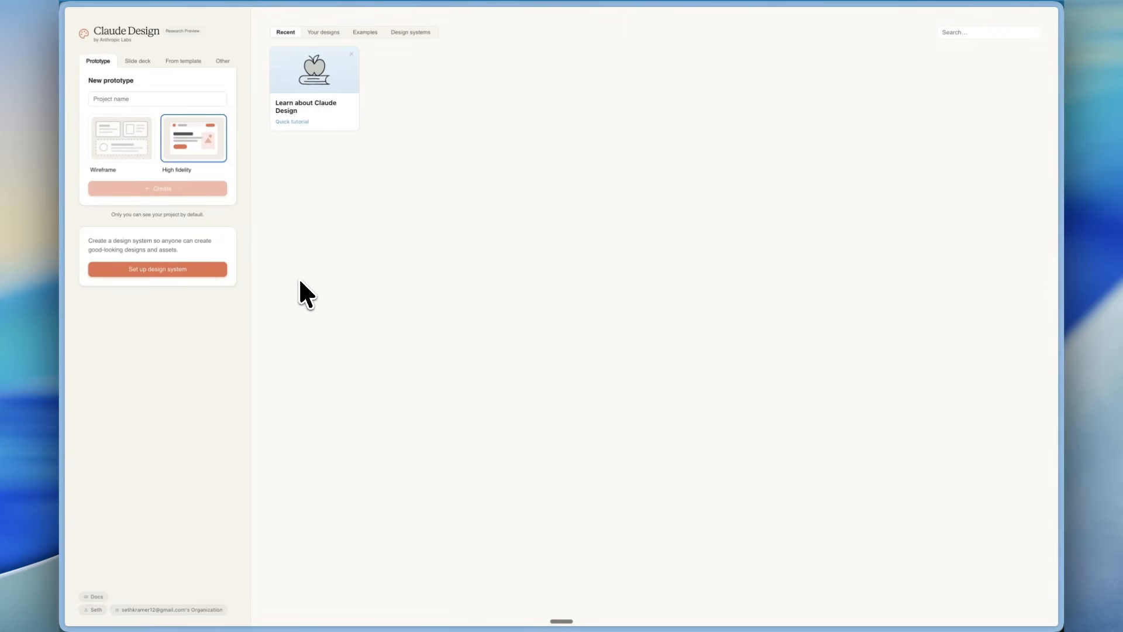
Look through the new-project options for prototypes, slide decks, templates and other projects, including wireframe and high-fidelity prototypes.
{"action": "left_click", "coordinate": [125, 60]}
{"action": "left_click", "coordinate": [111, 61]}
{"action": "left_click", "coordinate": [136, 61]}
{"action": "left_click", "coordinate": [179, 62]}
{"action": "left_click", "coordinate": [221, 62]}
{"action": "left_click", "coordinate": [100, 63]}
{"action": "left_click", "coordinate": [114, 139]}
{"action": "left_click", "coordinate": [177, 140]}
{"action": "left_click", "coordinate": [144, 61]}
{"action": "left_click", "coordinate": [176, 62]}
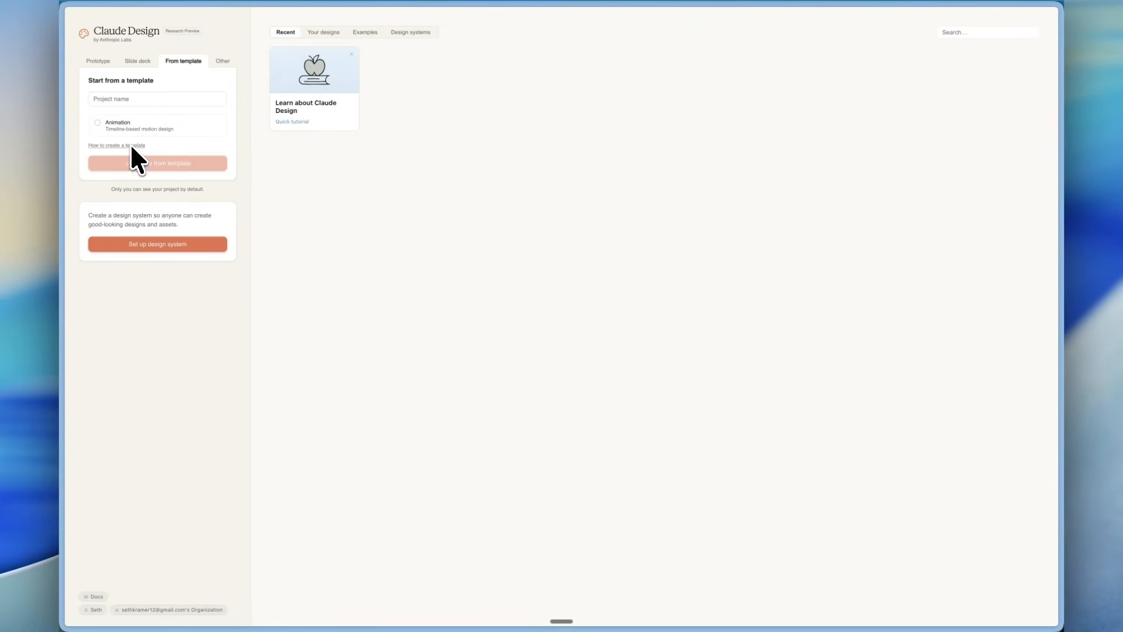
{"action": "left_click", "coordinate": [220, 62]}
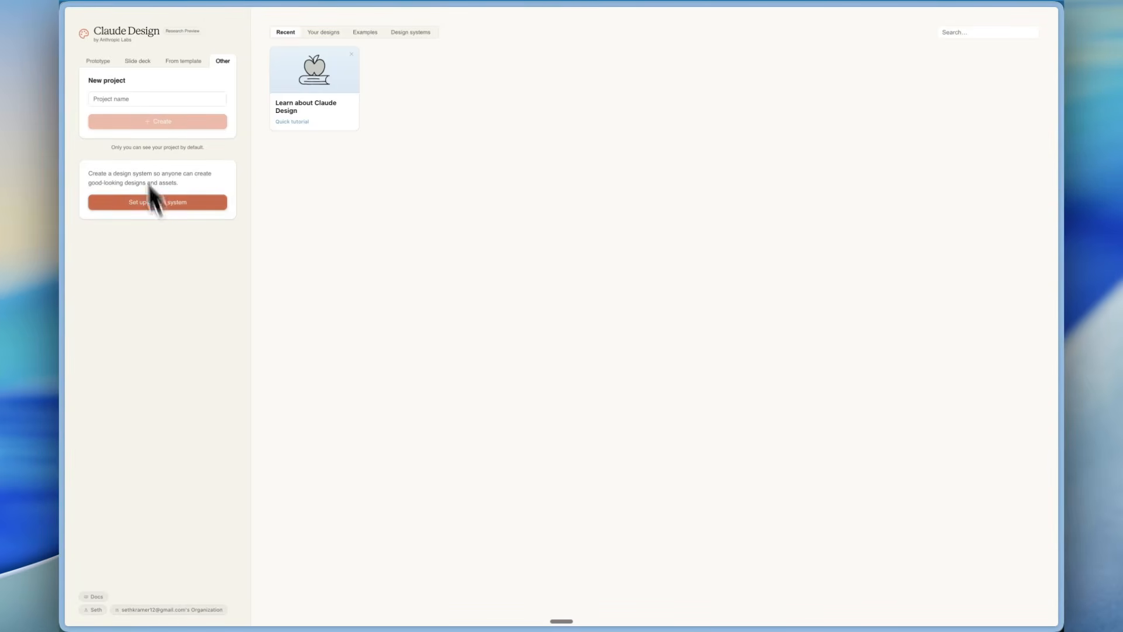
{"action": "left_click", "coordinate": [104, 61]}
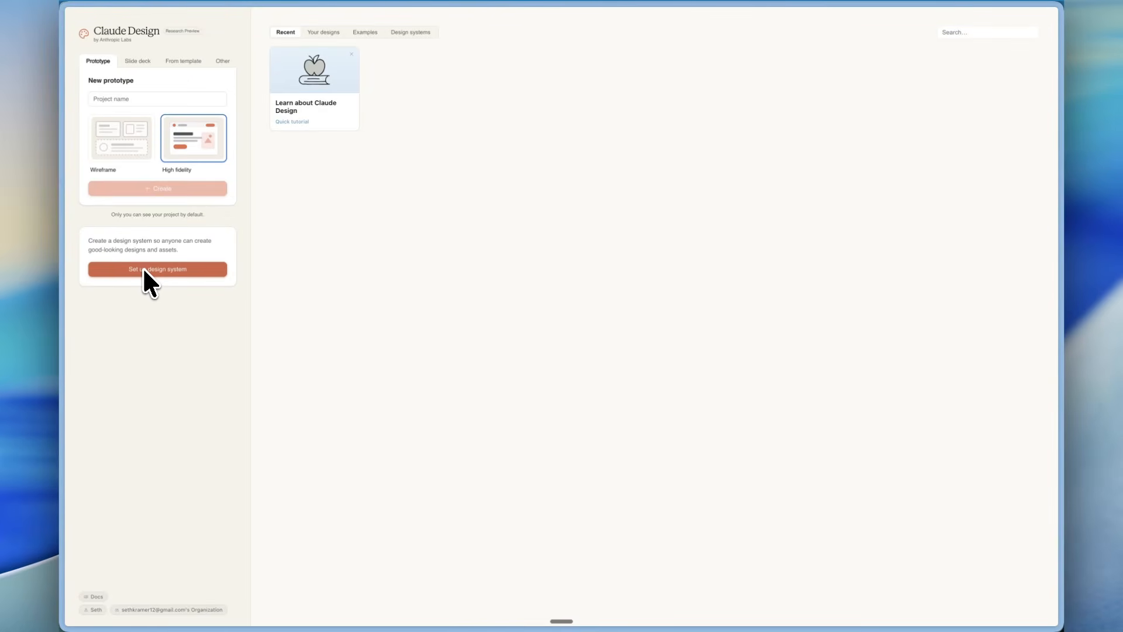
Set up a design system for No Code MBA and start generating it.
{"action": "left_click_drag", "start_coordinate": [115, 242], "coordinate": [162, 252]}
{"action": "left_click", "coordinate": [163, 252]}
{"action": "left_click", "coordinate": [160, 269]}
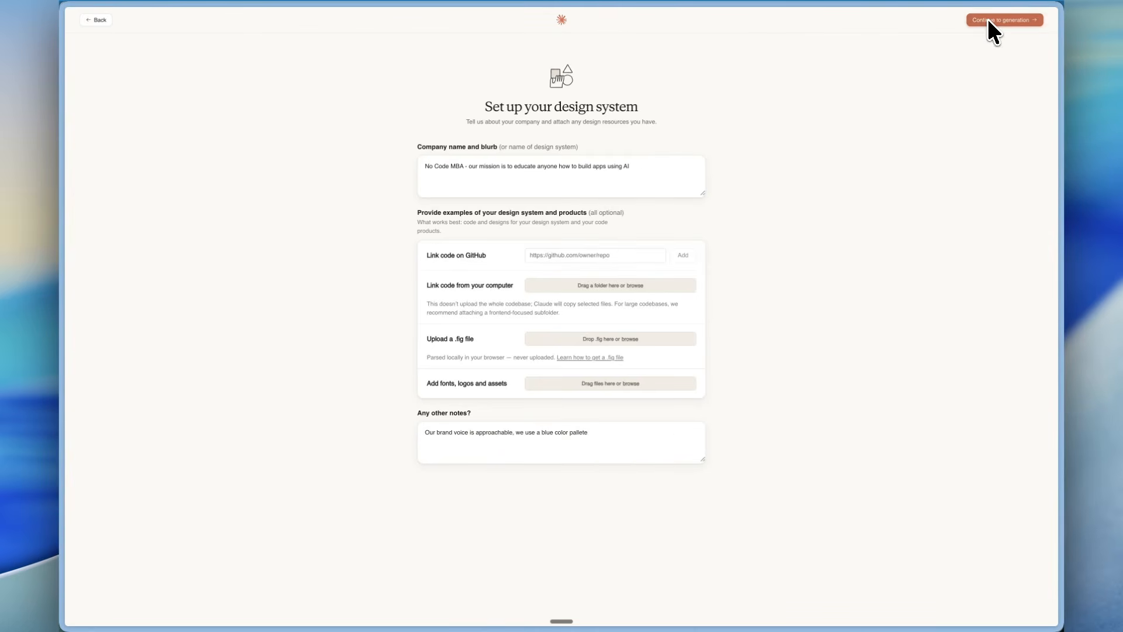
{"action": "left_click", "coordinate": [989, 19]}
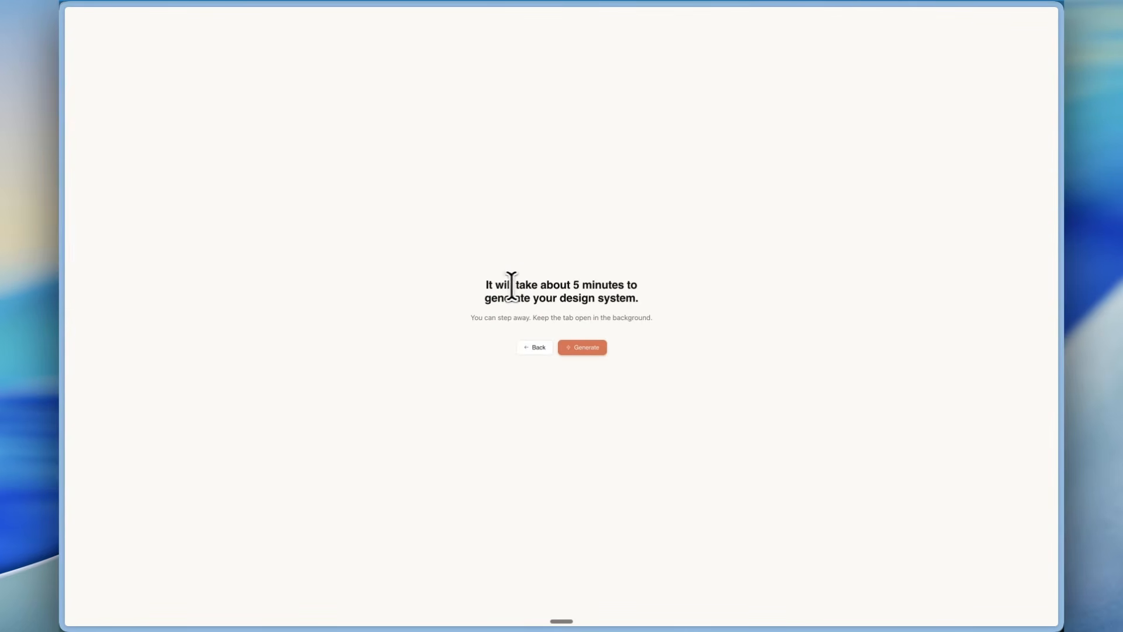
{"action": "left_click_drag", "start_coordinate": [501, 287], "coordinate": [570, 302]}
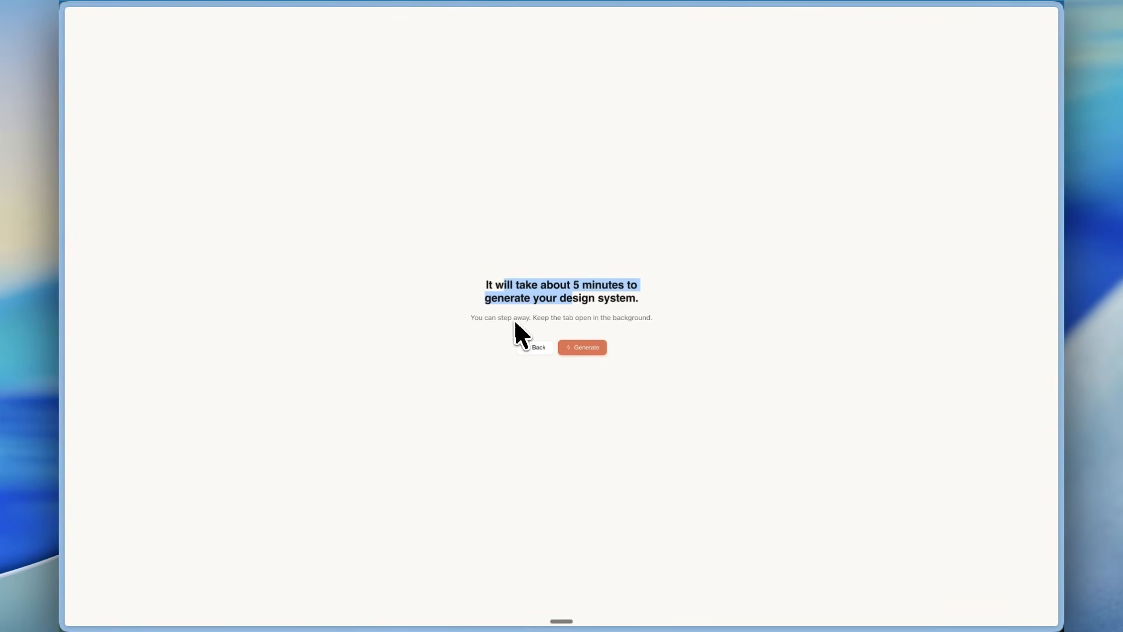
{"action": "left_click", "coordinate": [584, 348]}
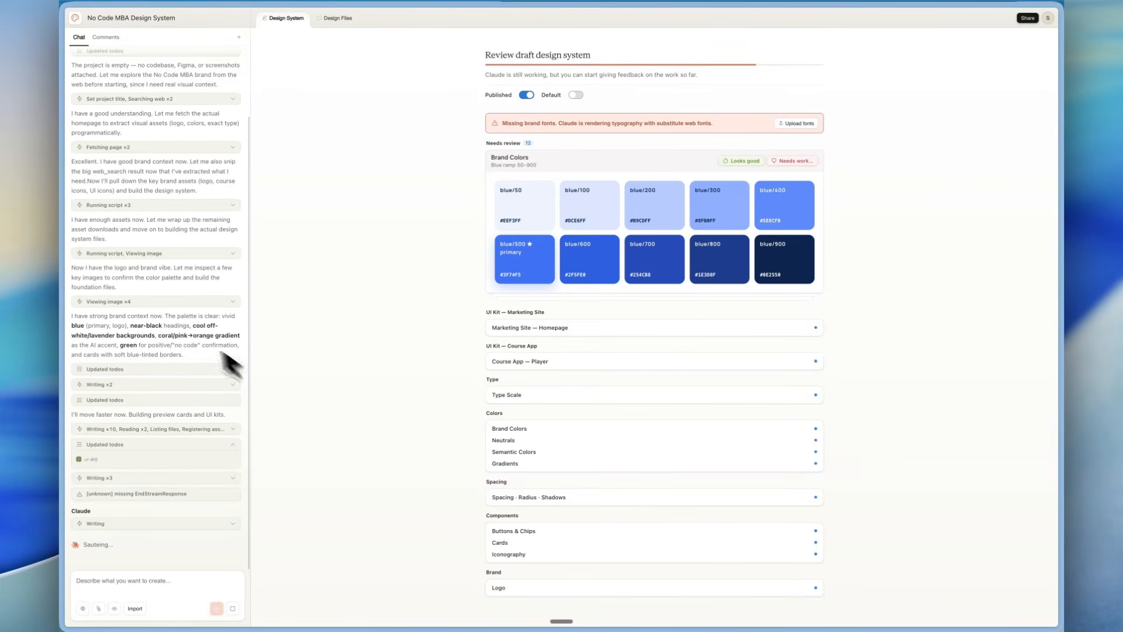
Read the draft review notices and approve the Brand Colors, Neutrals, Semantic Colors and Gradients as looking good.
{"action": "left_click_drag", "start_coordinate": [514, 76], "coordinate": [693, 76]}
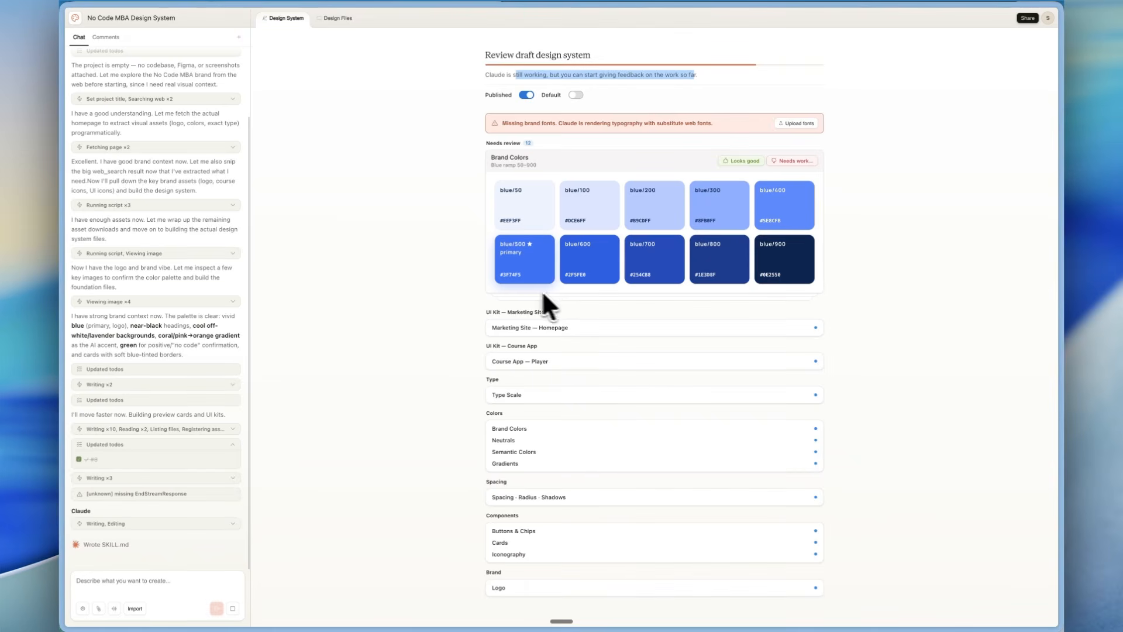
{"action": "scroll", "coordinate": [482, 275], "scroll_direction": "down", "scroll_amount": 1}
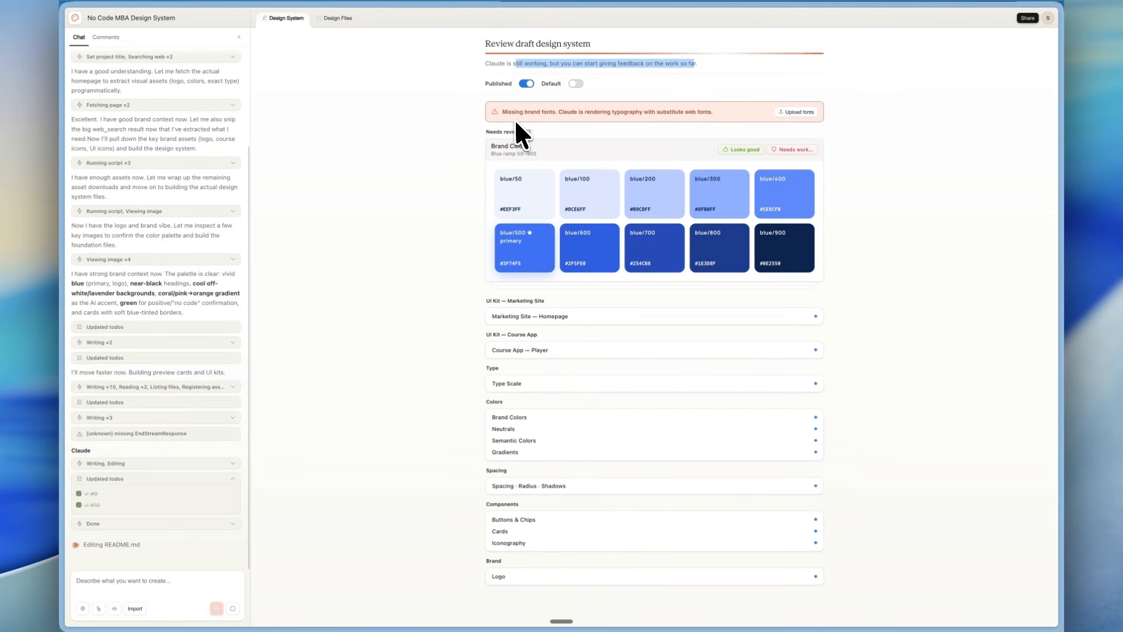
{"action": "left_click_drag", "start_coordinate": [512, 111], "coordinate": [701, 113]}
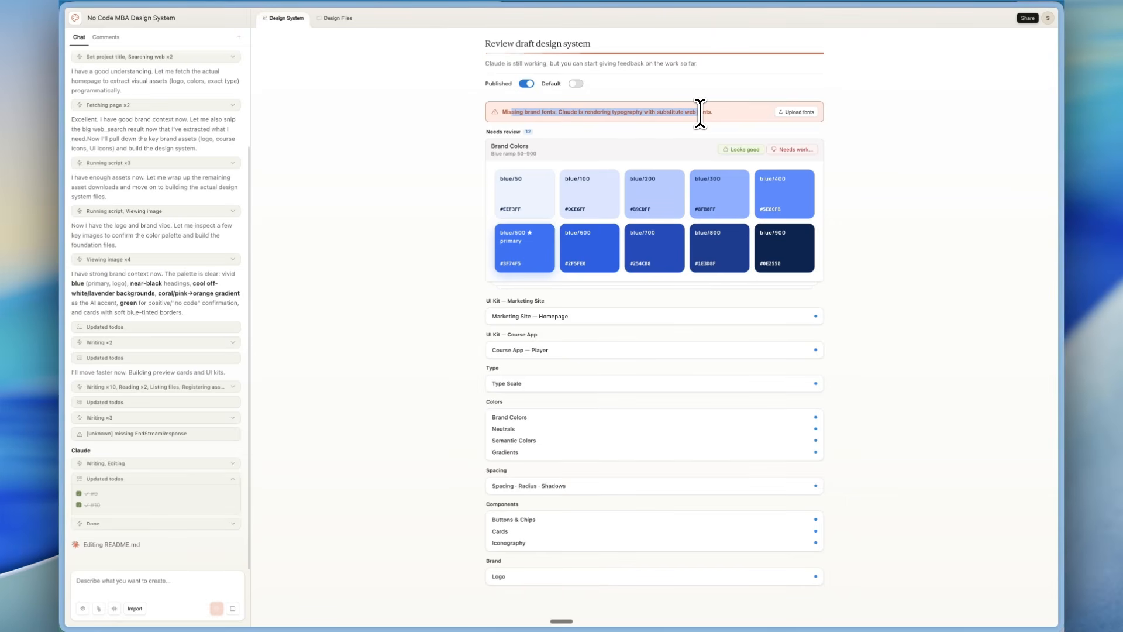
{"action": "scroll", "coordinate": [612, 121], "scroll_direction": "down", "scroll_amount": 1}
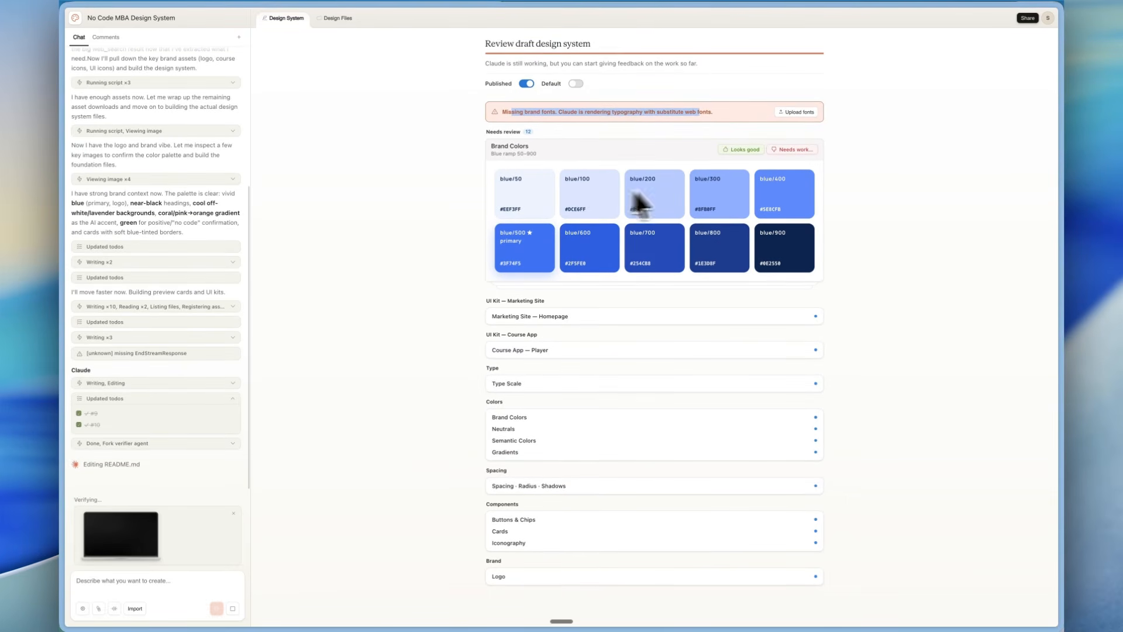
{"action": "left_click", "coordinate": [746, 148]}
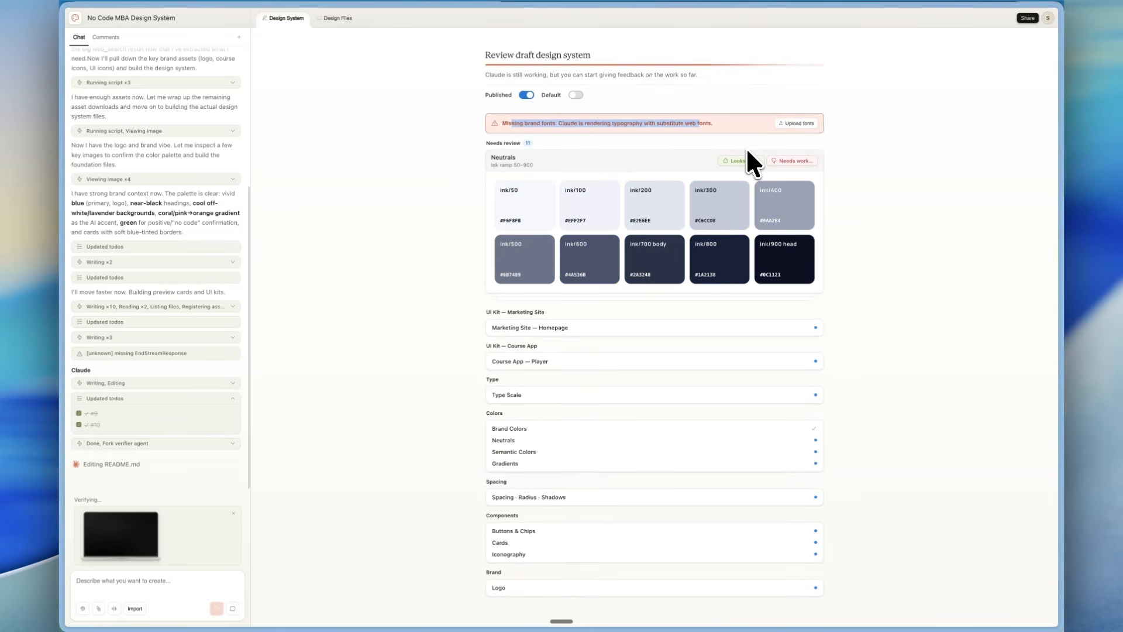
{"action": "left_click", "coordinate": [731, 160]}
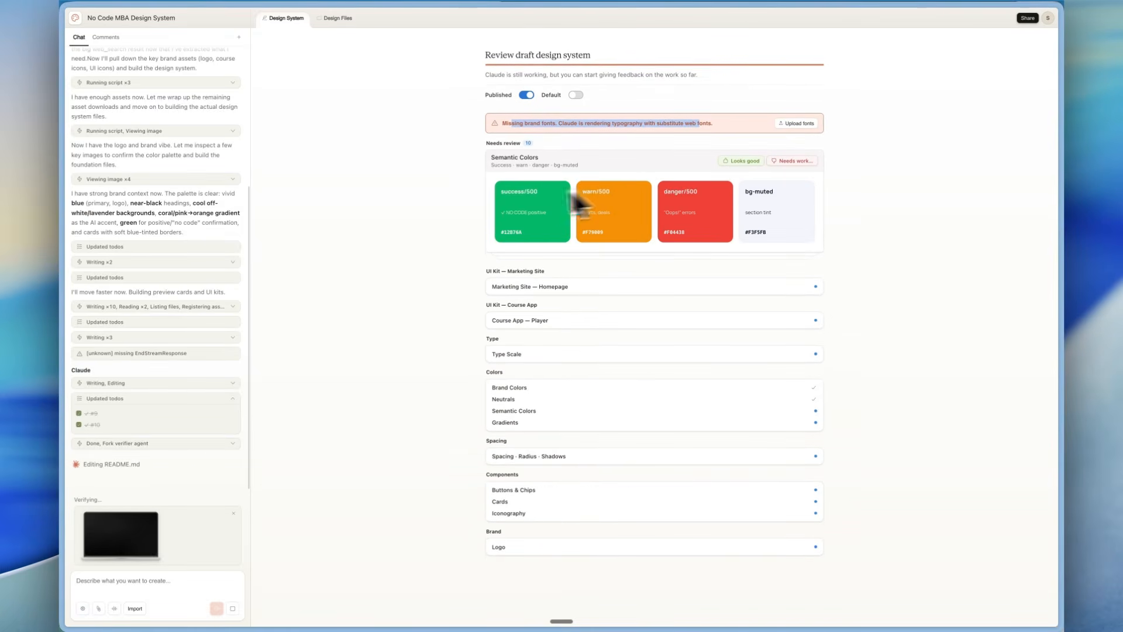
{"action": "left_click", "coordinate": [726, 160]}
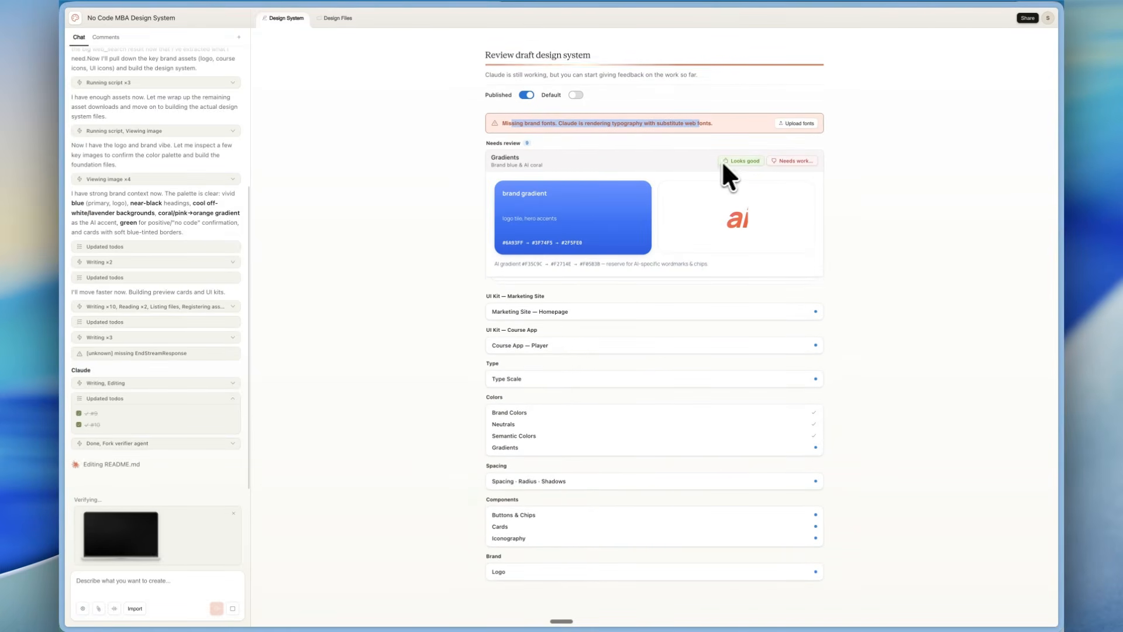
{"action": "left_click", "coordinate": [742, 179]}
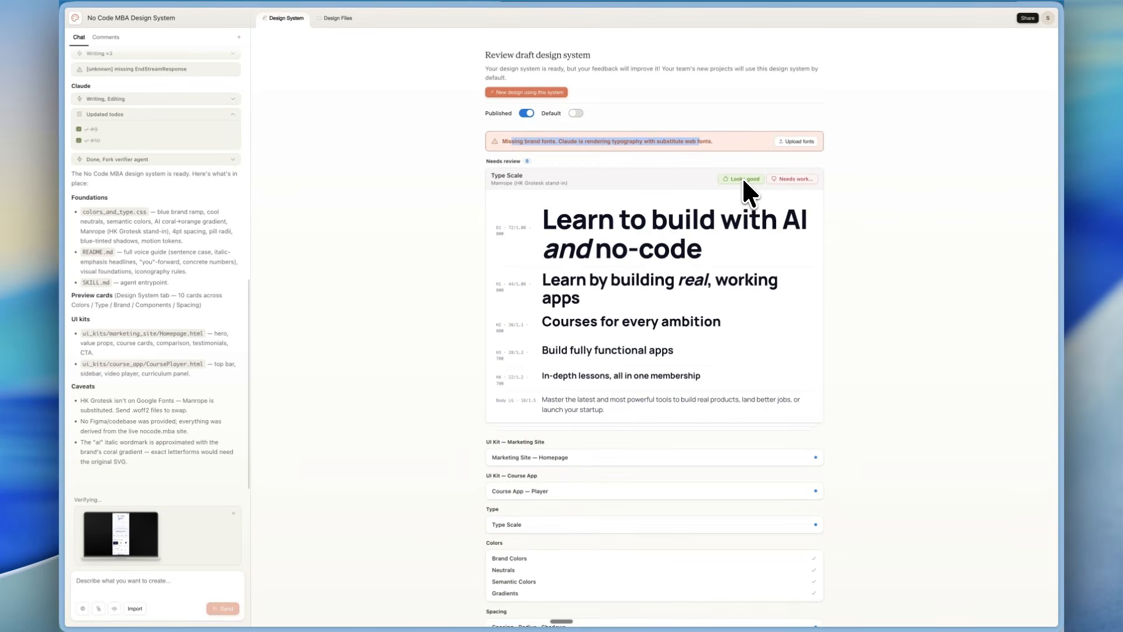
Approve the Type Scale, Logo, Buttons & Chips, Cards, Spacing · Radius · Shadows and Iconography in the draft design system.
{"action": "scroll", "coordinate": [652, 250], "scroll_direction": "down", "scroll_amount": 2}
{"action": "scroll", "coordinate": [652, 250], "scroll_direction": "up", "scroll_amount": 2}
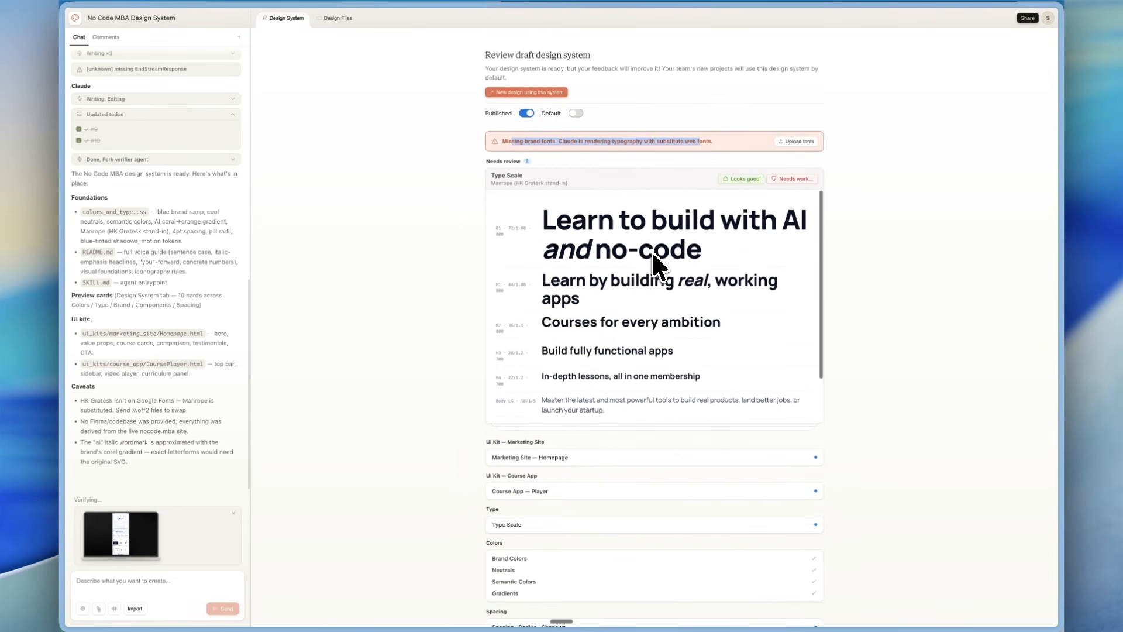
{"action": "left_click", "coordinate": [736, 177]}
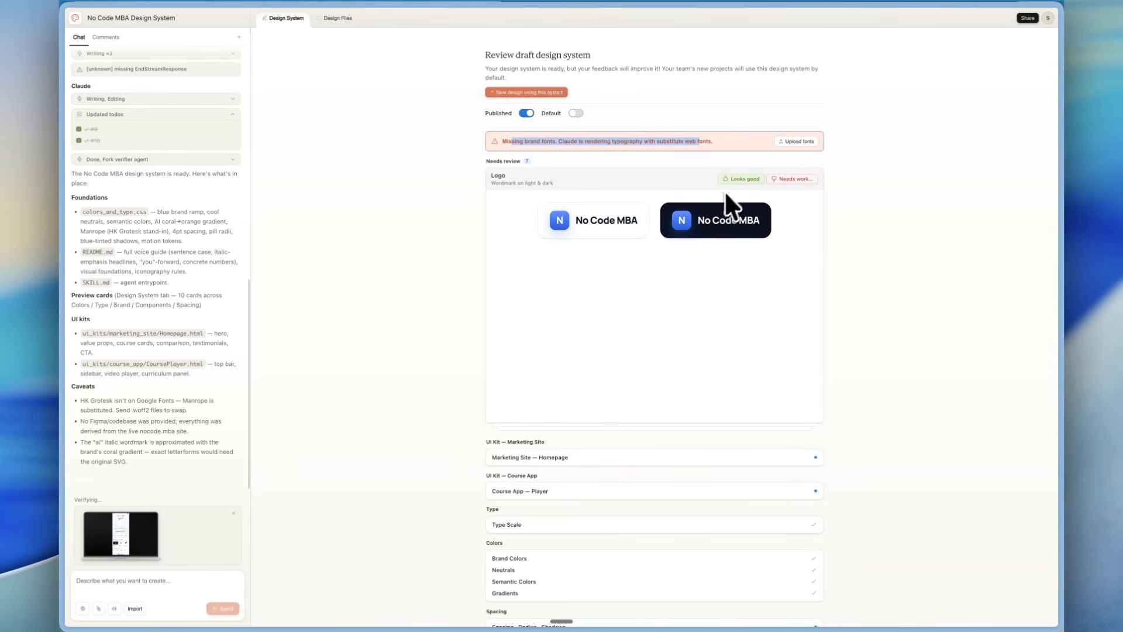
{"action": "left_click", "coordinate": [737, 179]}
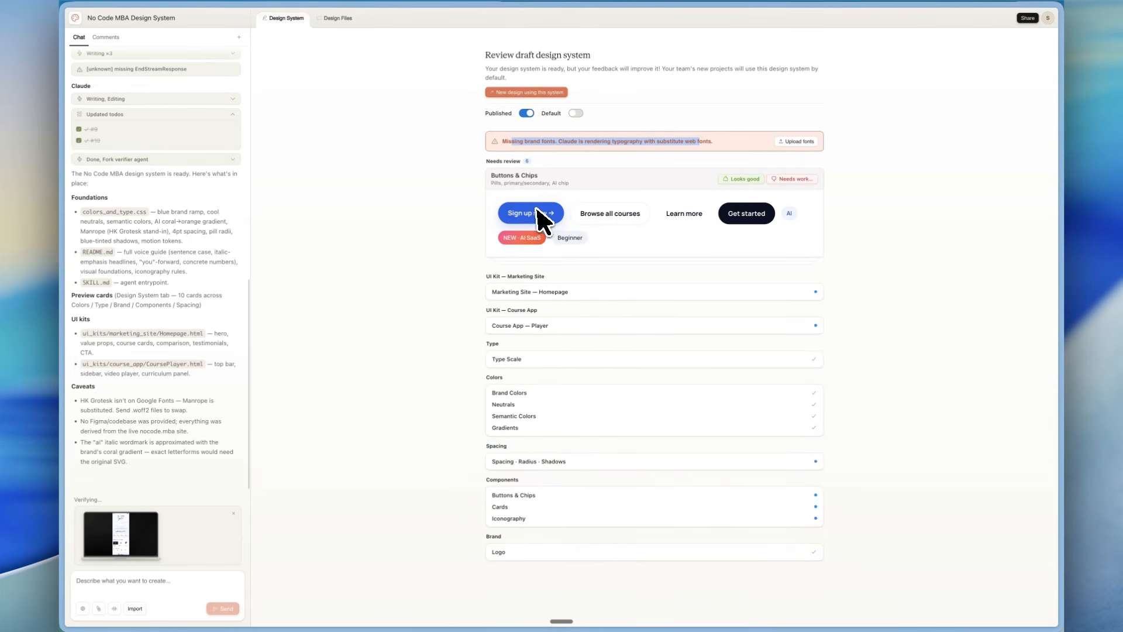
{"action": "left_click", "coordinate": [738, 179]}
{"action": "left_click", "coordinate": [737, 179]}
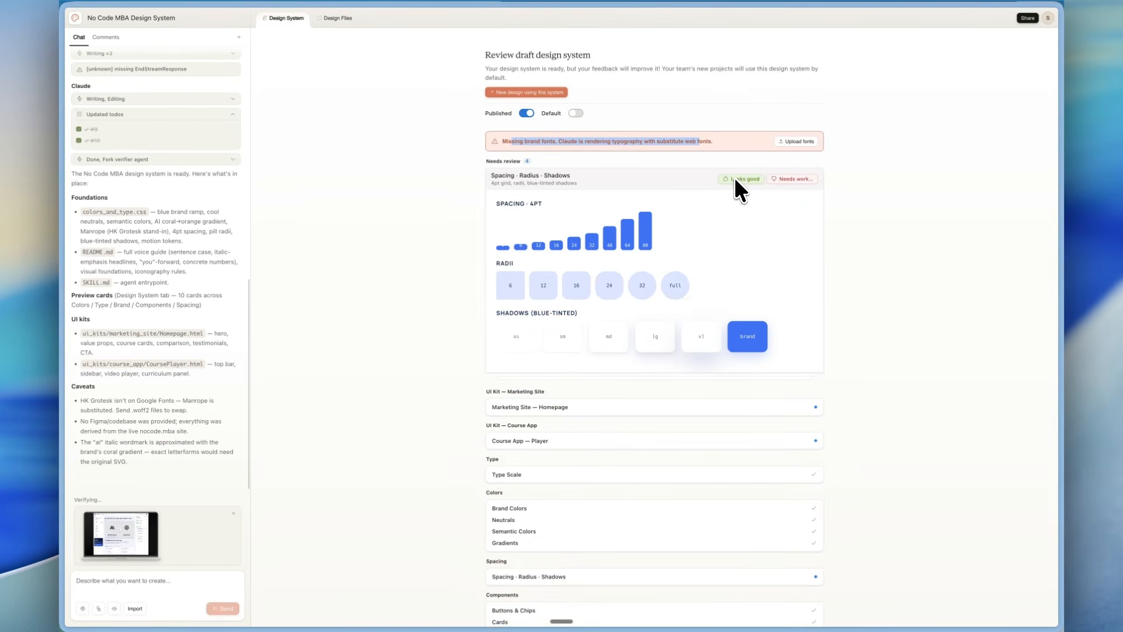
{"action": "left_click", "coordinate": [736, 178]}
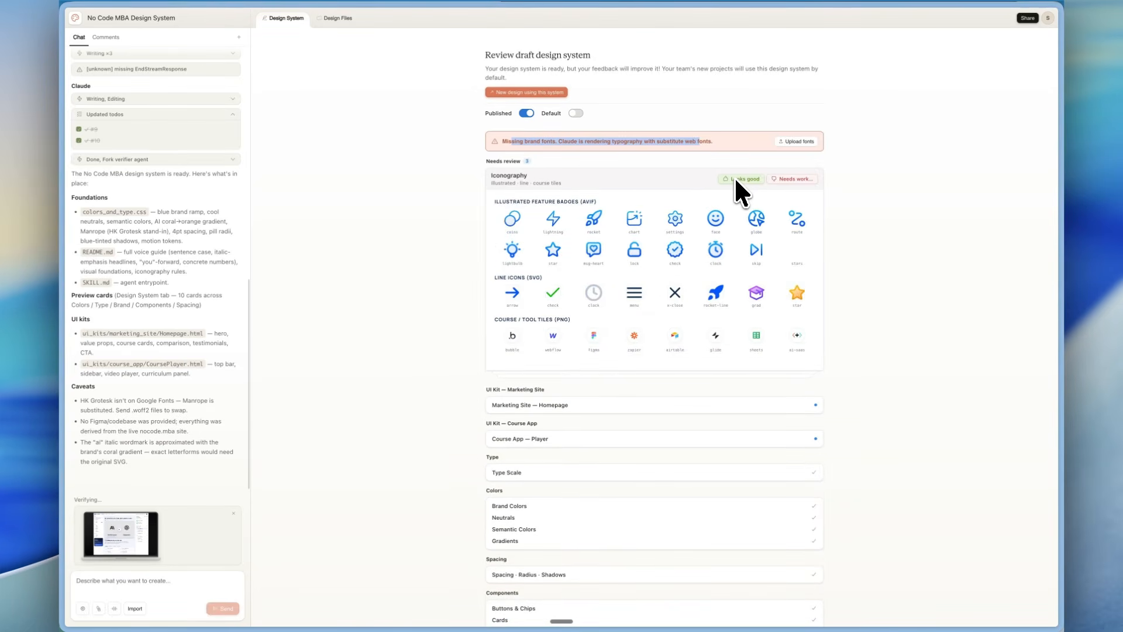
{"action": "left_click", "coordinate": [734, 178]}
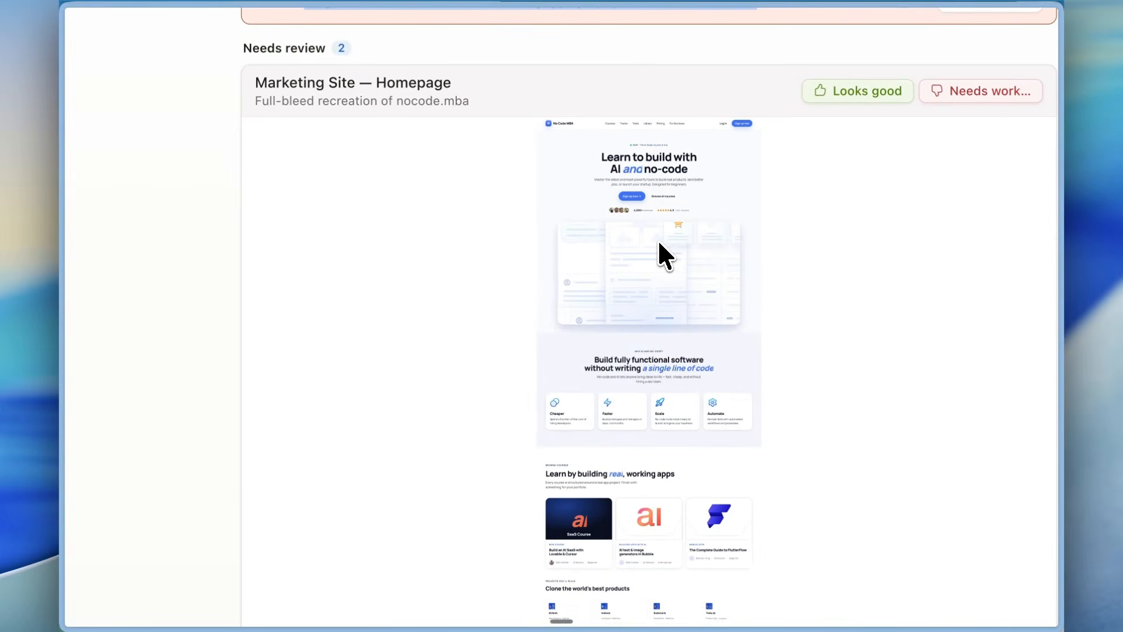
Examine the Marketing Site homepage and Course App player recreations and approve both as looking good.
{"action": "scroll", "coordinate": [657, 239], "scroll_direction": "up", "scroll_amount": 1}
{"action": "scroll", "coordinate": [616, 216], "scroll_direction": "down", "scroll_amount": 4}
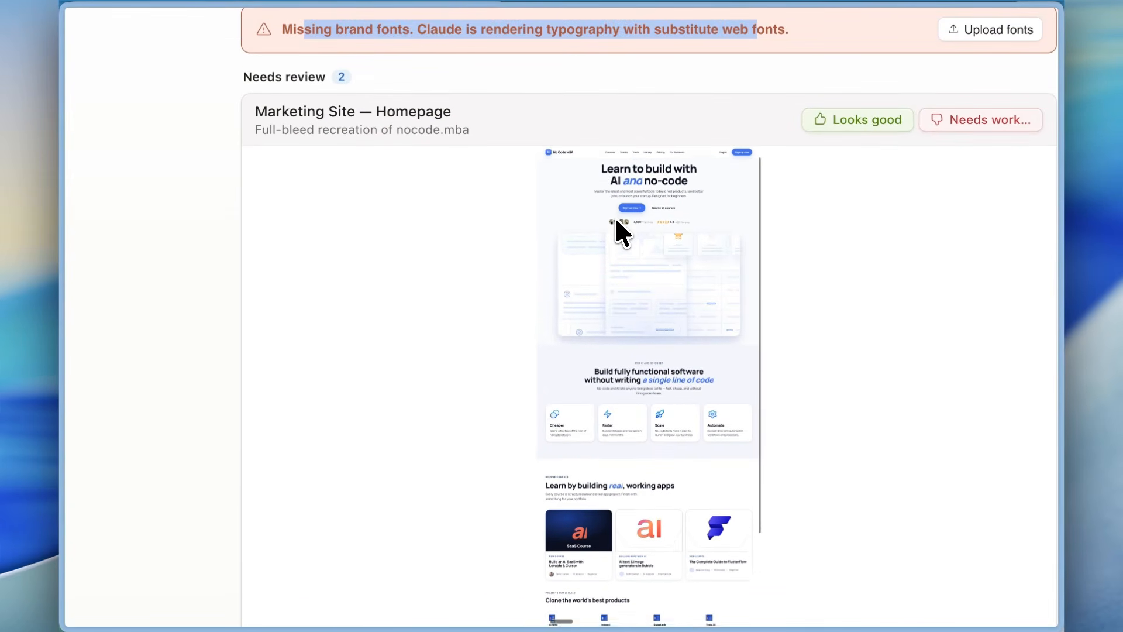
{"action": "scroll", "coordinate": [626, 299], "scroll_direction": "down", "scroll_amount": 3}
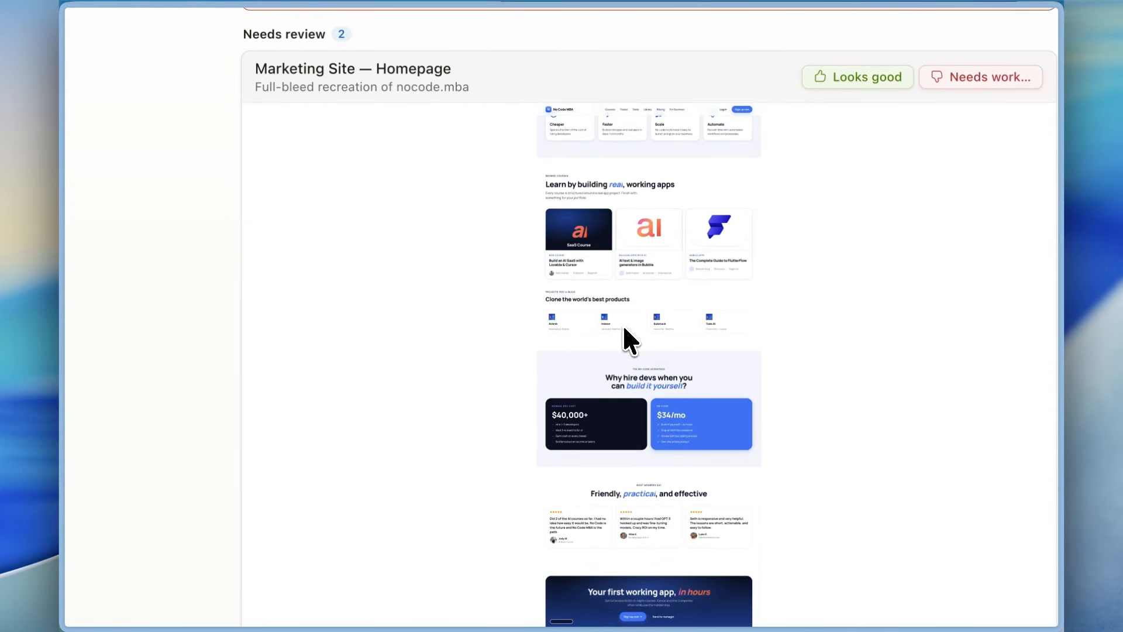
{"action": "left_click", "coordinate": [857, 77]}
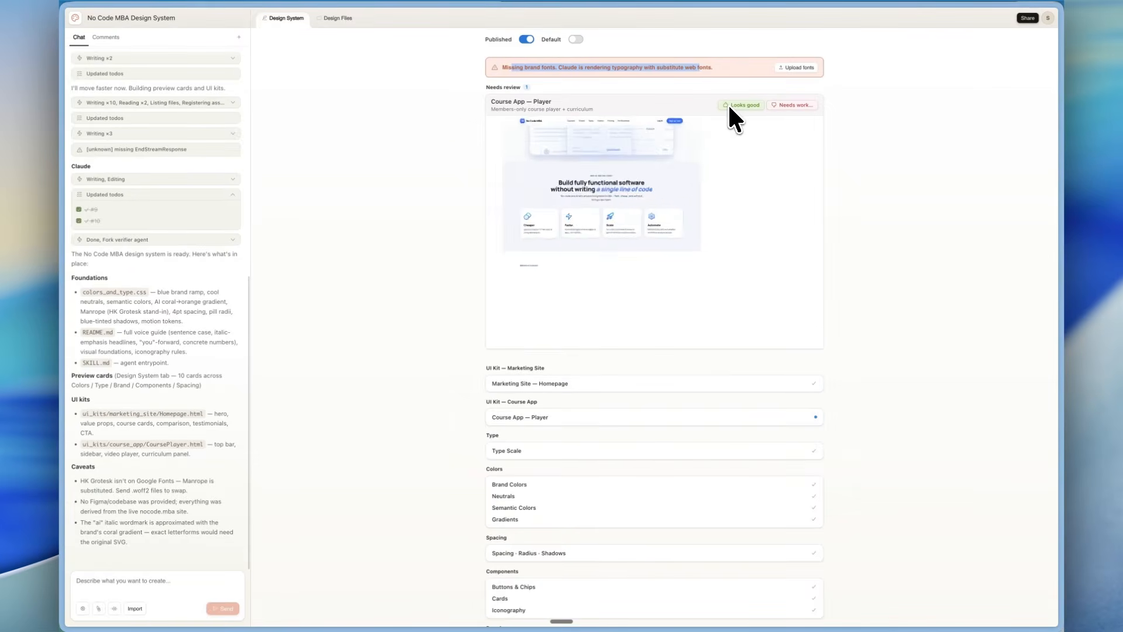
{"action": "scroll", "coordinate": [671, 186], "scroll_direction": "up", "scroll_amount": 1}
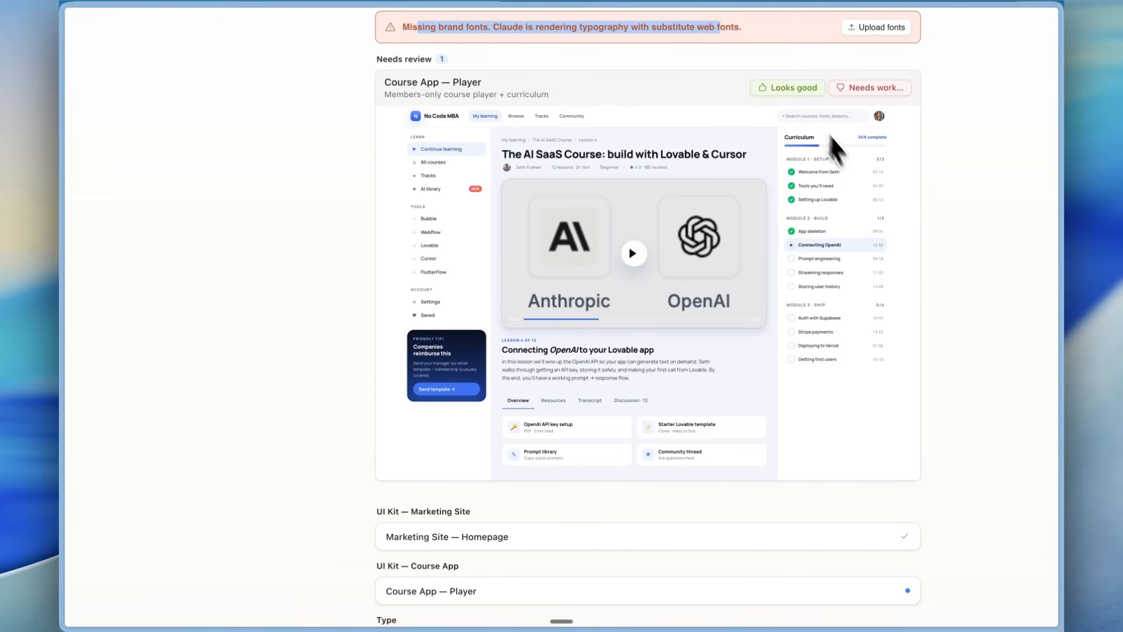
{"action": "left_click", "coordinate": [788, 87]}
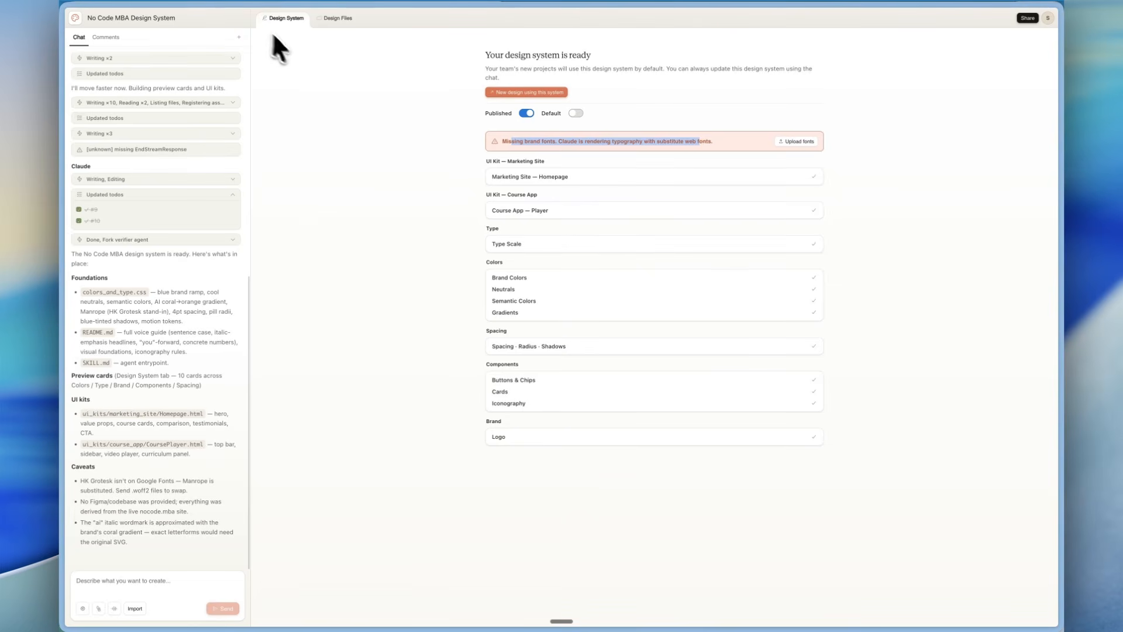
Return to the home page and make the published design system the organization's default.
{"action": "left_click", "coordinate": [76, 22]}
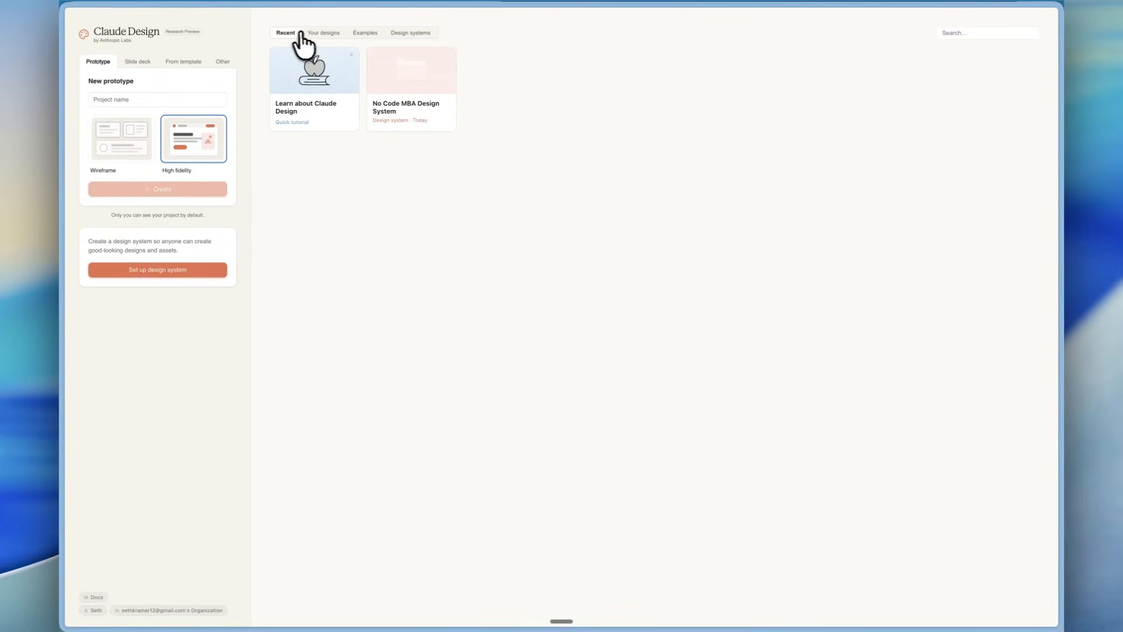
{"action": "left_click", "coordinate": [402, 34]}
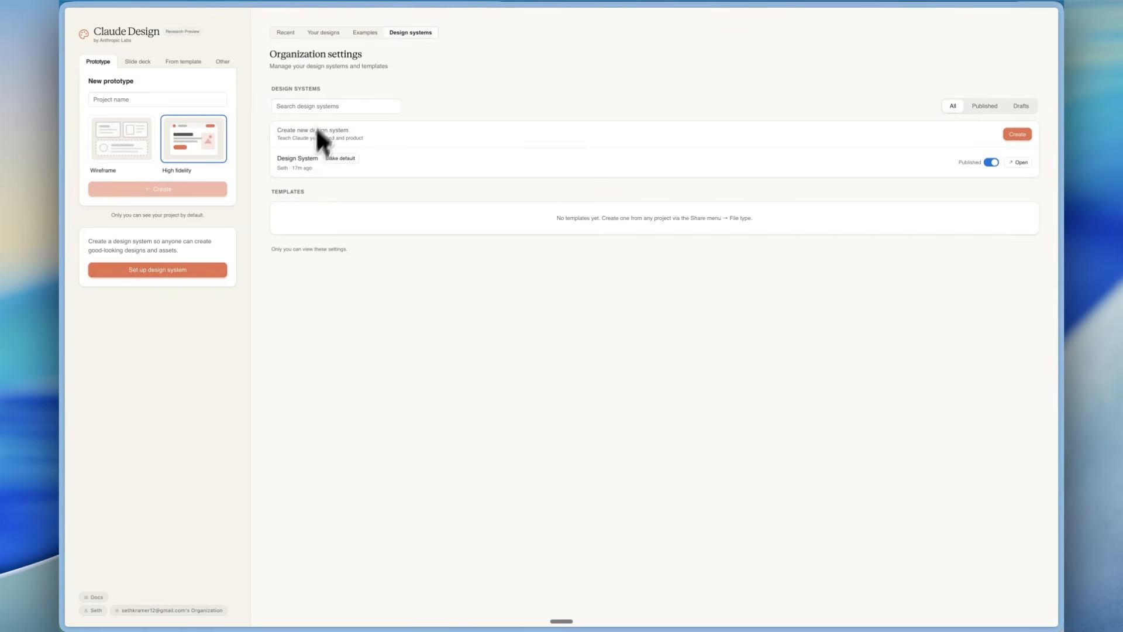
{"action": "left_click", "coordinate": [334, 158]}
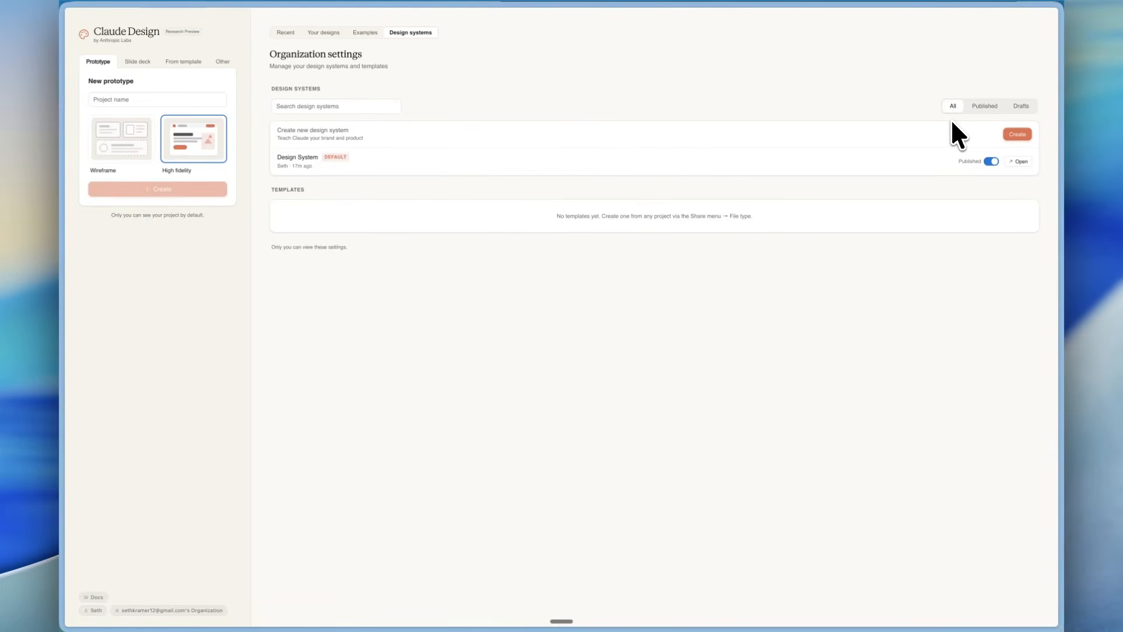
Check the list of published design systems and return to the recent projects.
{"action": "left_click", "coordinate": [982, 100]}
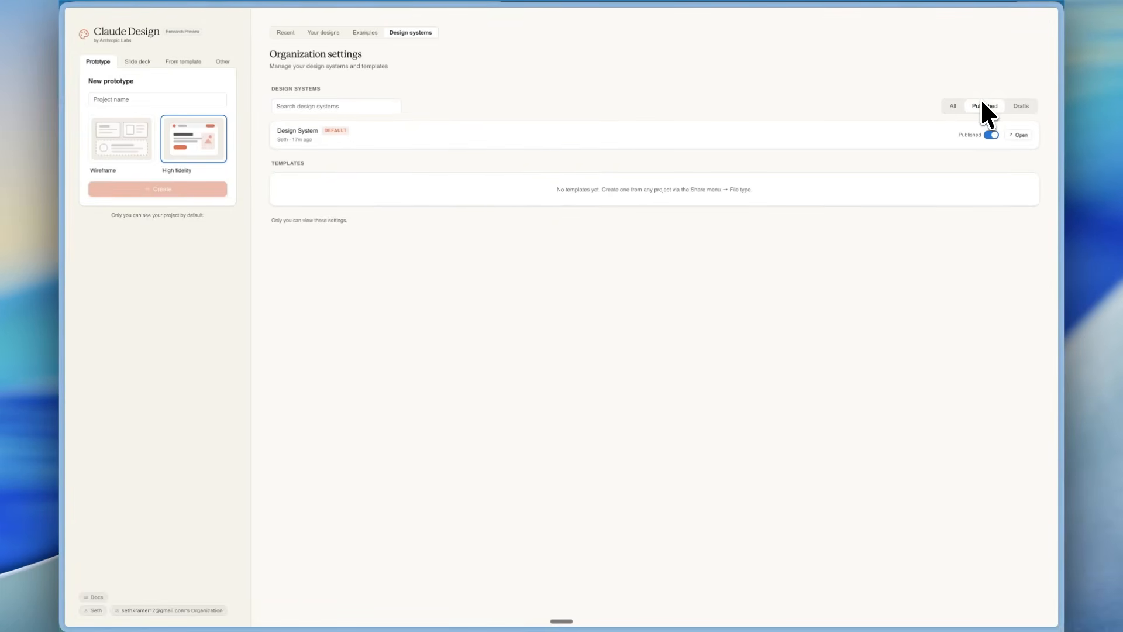
{"action": "left_click", "coordinate": [955, 106]}
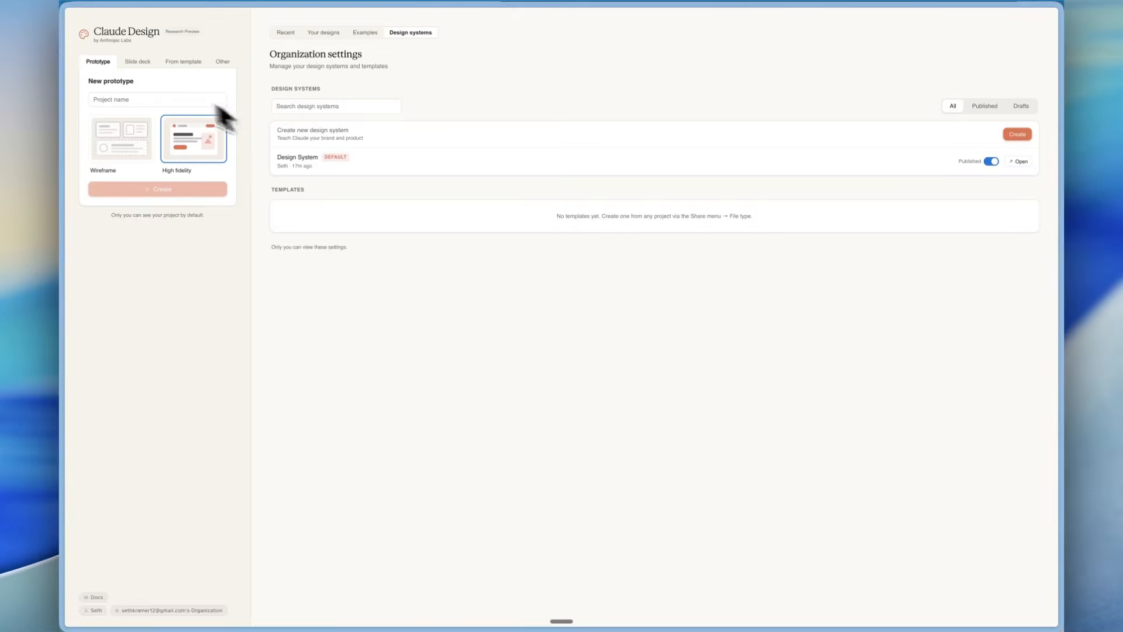
{"action": "left_click", "coordinate": [93, 35]}
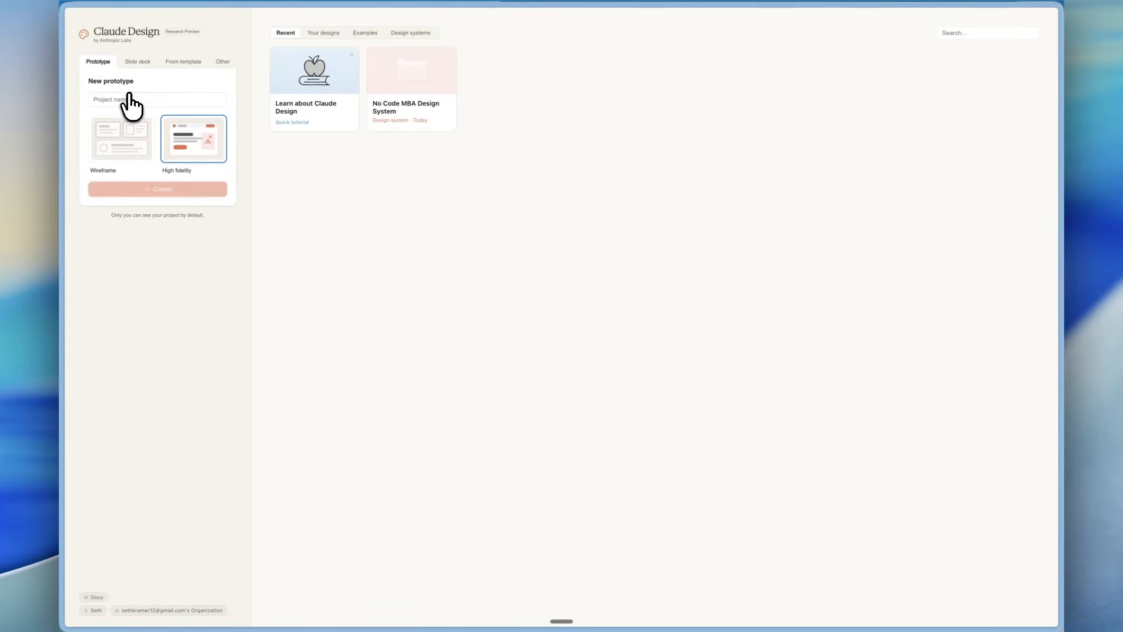
{"action": "left_click", "coordinate": [409, 34]}
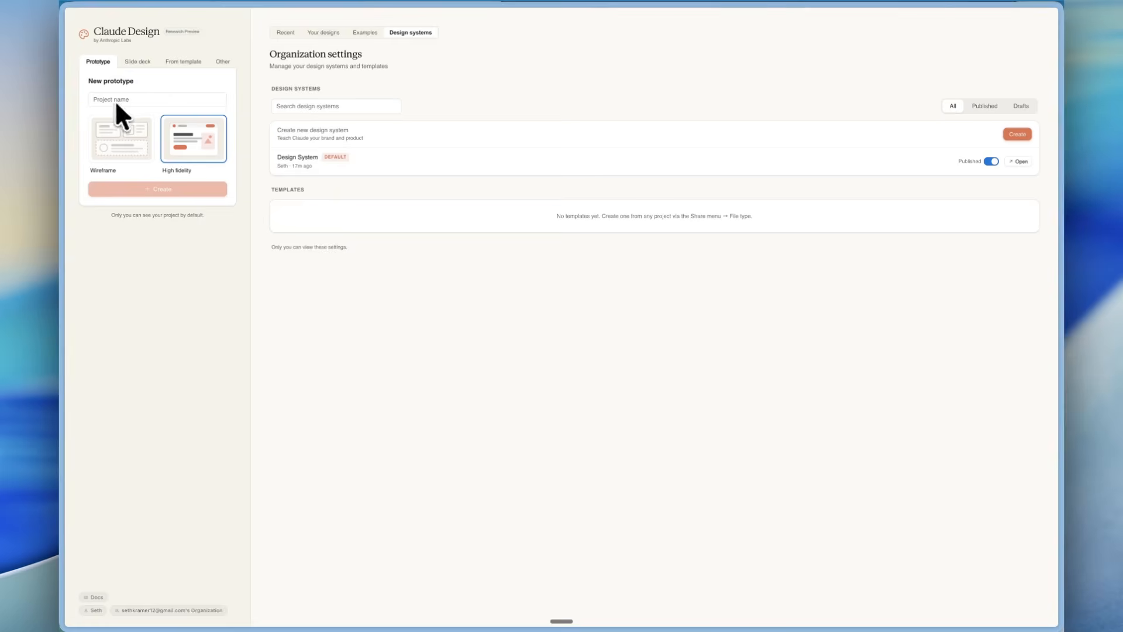
{"action": "left_click", "coordinate": [285, 34]}
Create a high-fidelity prototype project named Mobile App Design.
{"action": "left_click", "coordinate": [170, 98]}
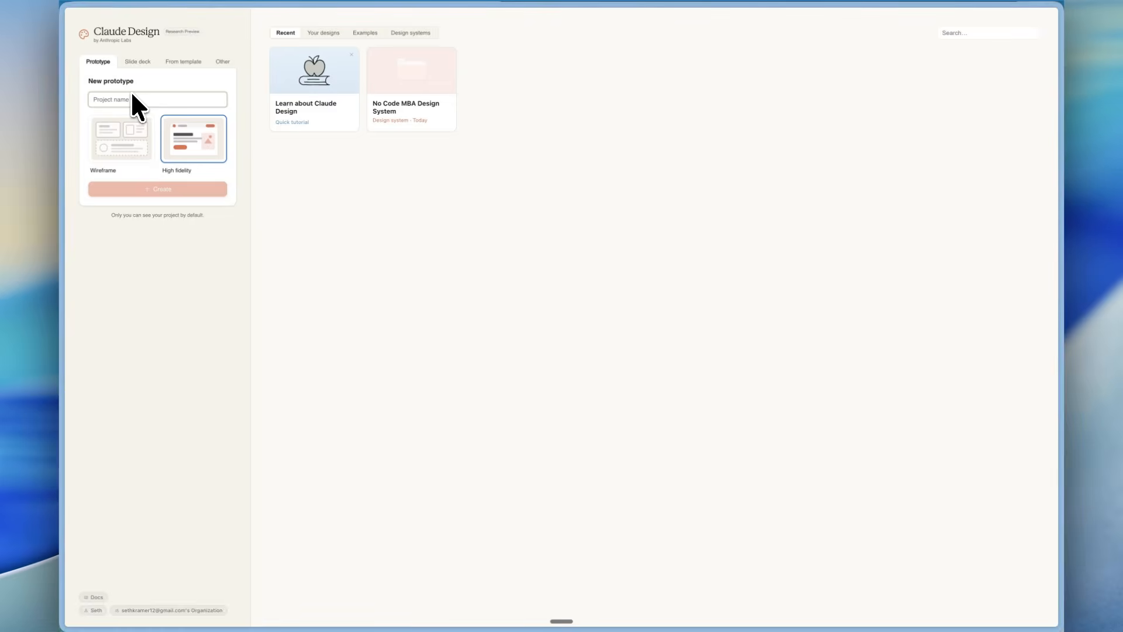
{"action": "type", "text": "Mobile App Design"}
{"action": "left_click", "coordinate": [169, 189]}
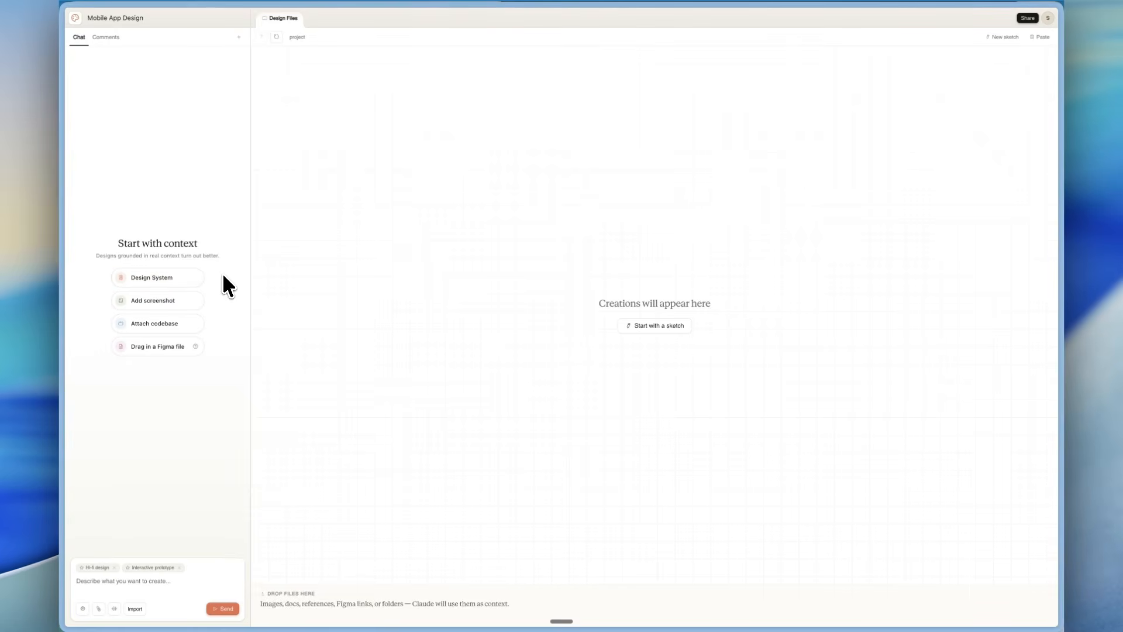
Attach the No Code MBA Design System and request a mobile app homepage mockup for No Code MBA members to watch videos, limited to the homepage.
{"action": "left_click", "coordinate": [183, 275]}
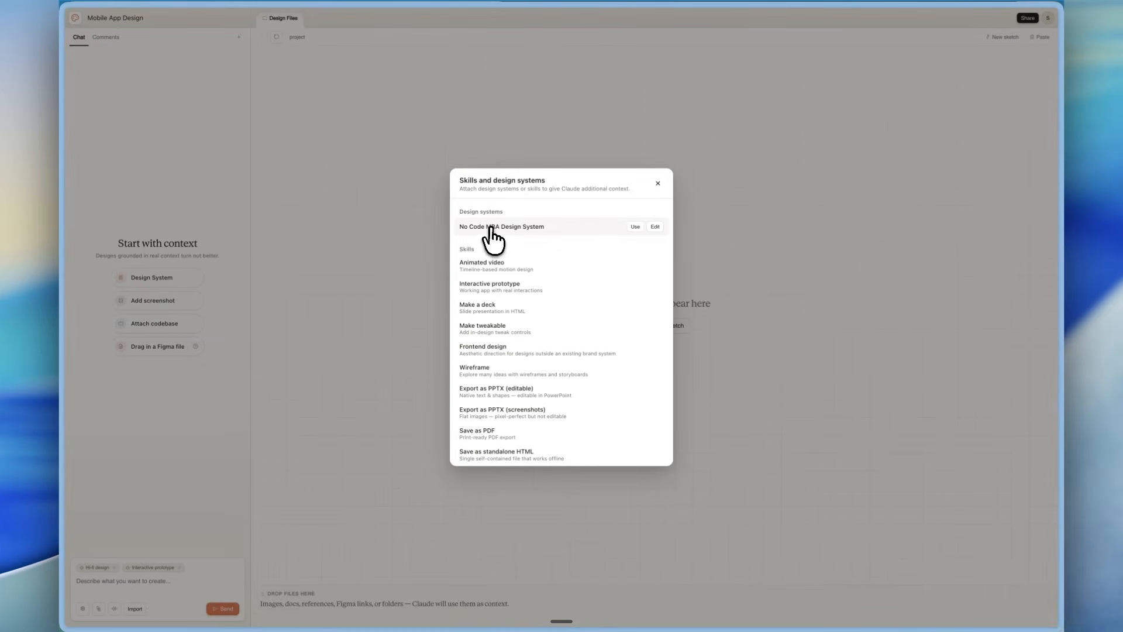
{"action": "left_click", "coordinate": [634, 227]}
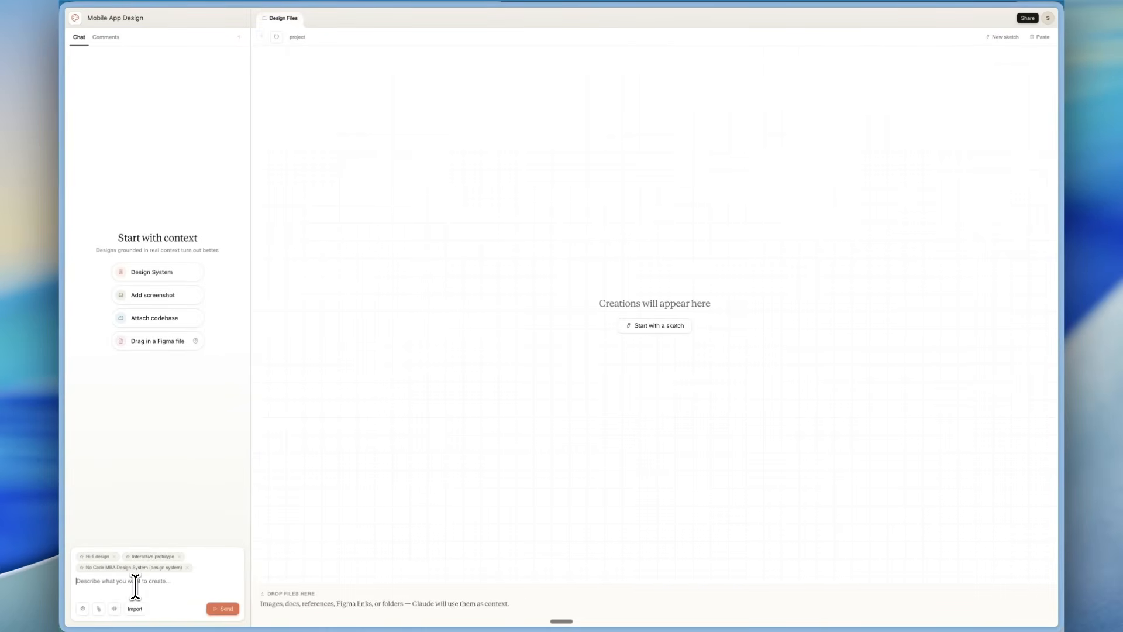
{"action": "type", "text": "a h"}
{"action": "type", "text": "obile app homepage mockup for"}
{"action": "type", "text": "no code mba members ("}
{"action": "type", "text": "o watch videos. jus"}
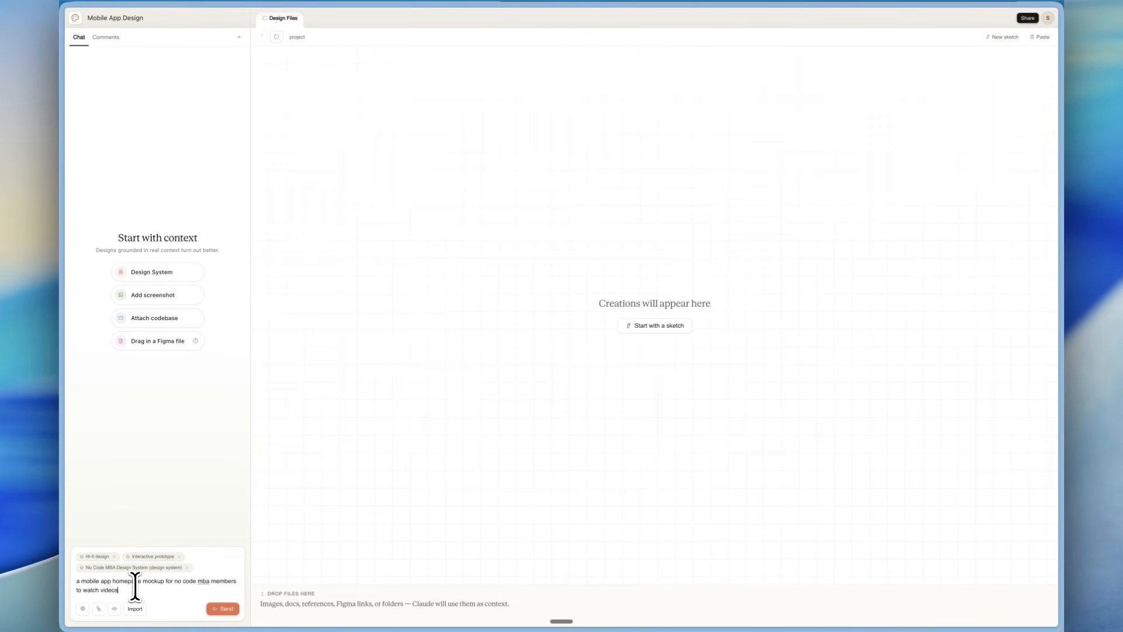
{"action": "type", "text": "t create tehhe homepage right now"}
{"action": "left_click", "coordinate": [228, 609]}
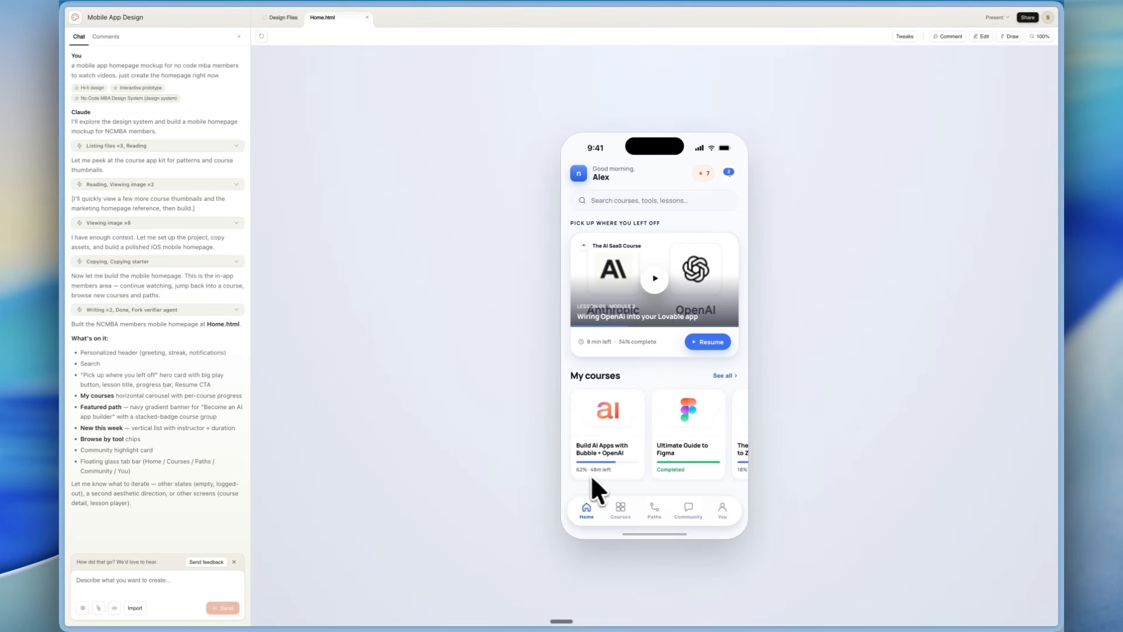
Draw a freehand annotation loop over the phone mockup's upper half and discard the drawing.
{"action": "scroll", "coordinate": [702, 445], "scroll_direction": "right", "scroll_amount": 3}
{"action": "scroll", "coordinate": [714, 438], "scroll_direction": "left", "scroll_amount": 3}
{"action": "left_click", "coordinate": [1010, 36]}
{"action": "mouse_move", "coordinate": [717, 134]}
{"action": "left_mouse_down"}
{"action": "mouse_move", "coordinate": [858, 230]}
{"action": "mouse_move", "coordinate": [720, 144]}
{"action": "left_mouse_up"}
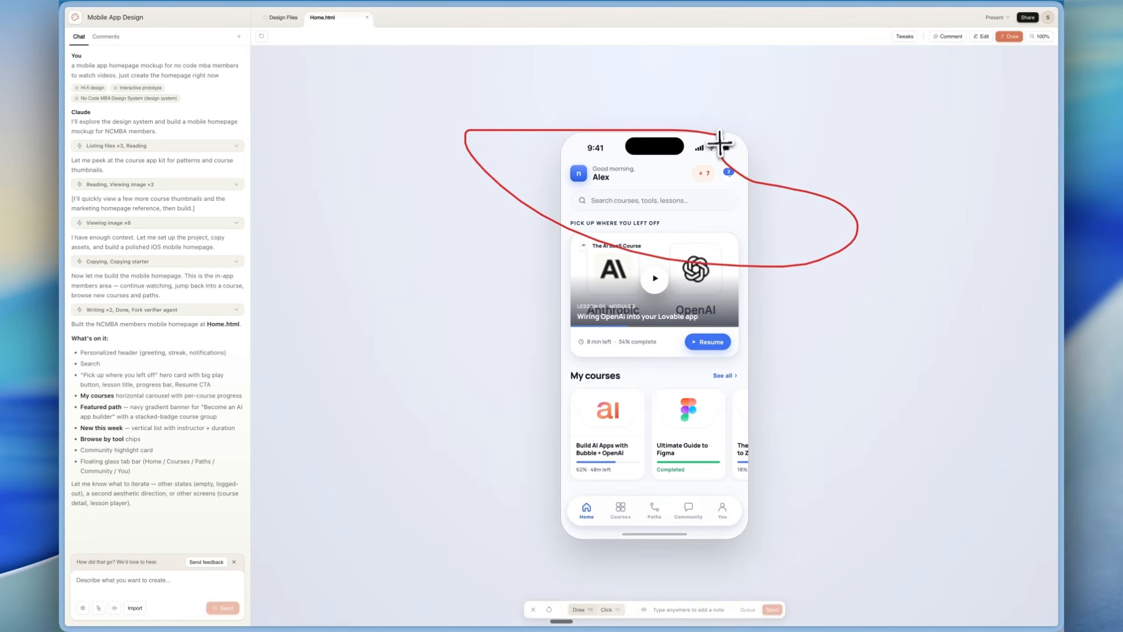
{"action": "left_click", "coordinate": [983, 36]}
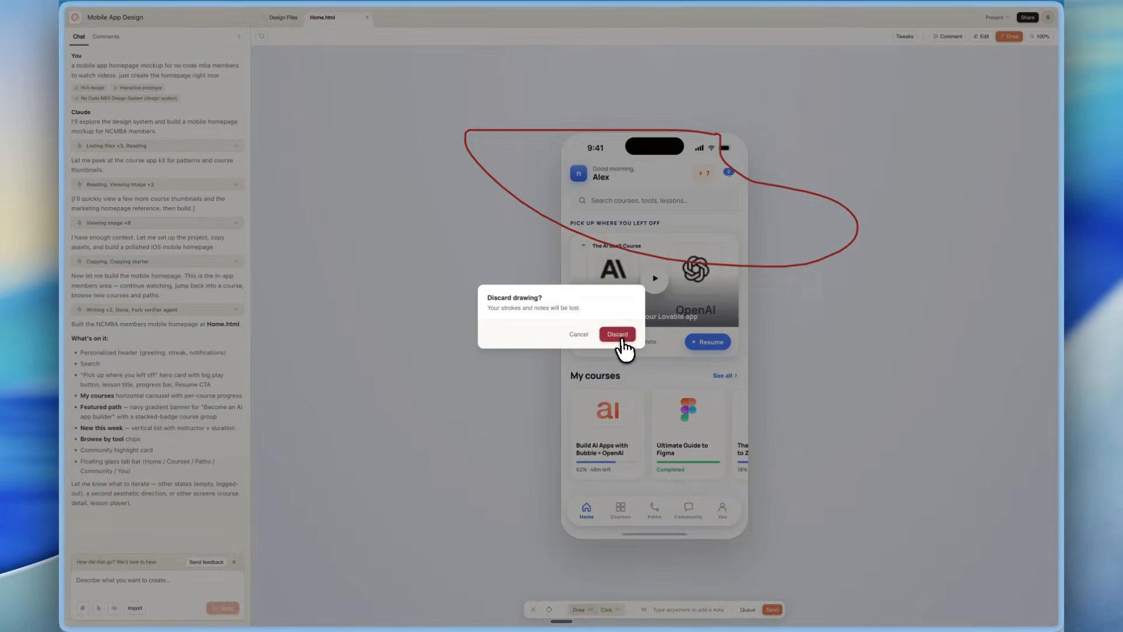
{"action": "left_click", "coordinate": [622, 339]}
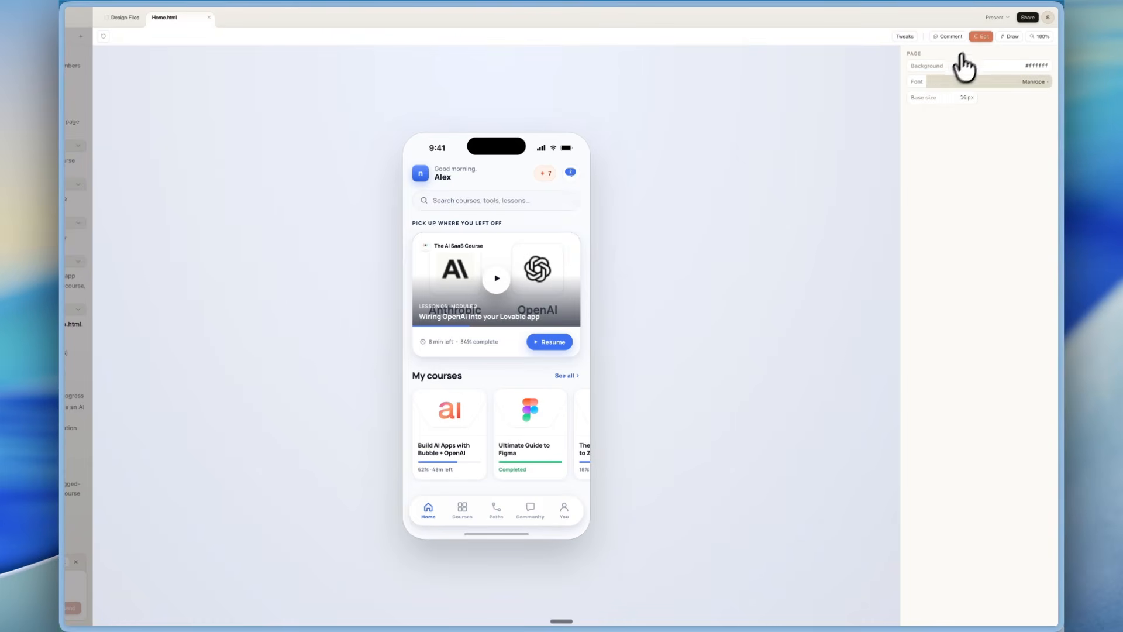
Comment on the hero card's play button with "improve the look of this play button" and send it to Claude.
{"action": "left_click", "coordinate": [953, 37]}
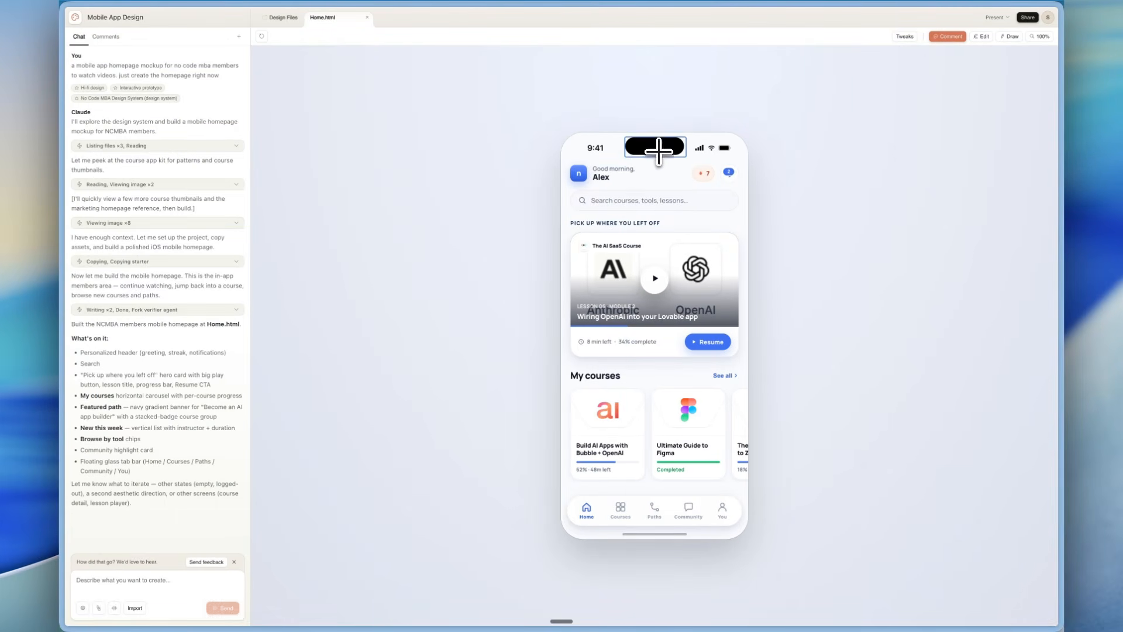
{"action": "left_click", "coordinate": [644, 279]}
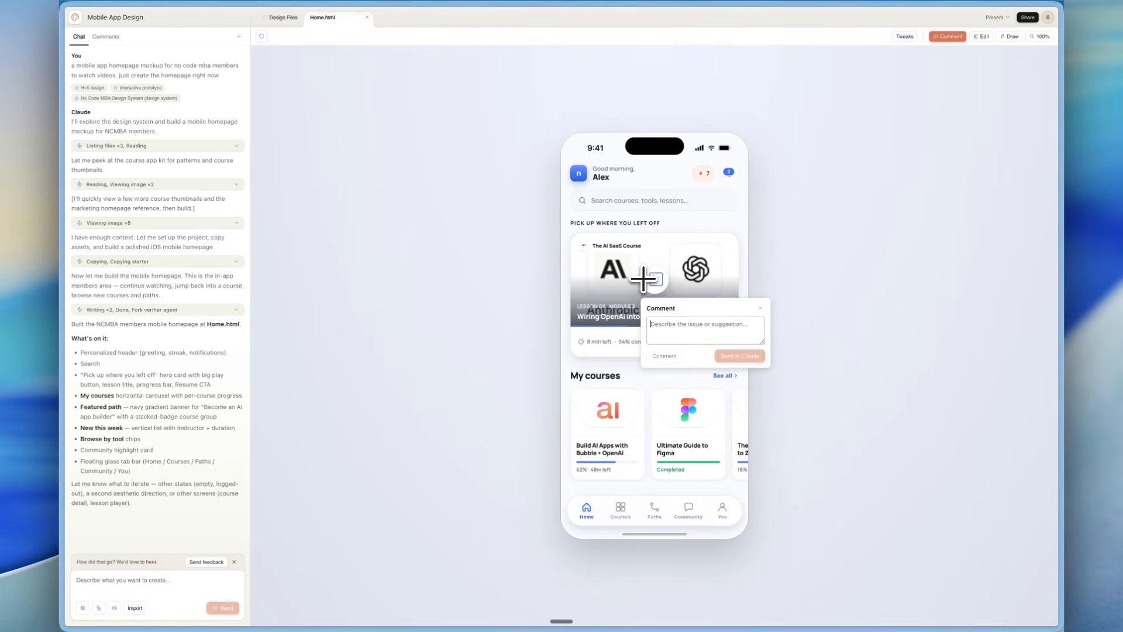
{"action": "type", "text": "improve the"}
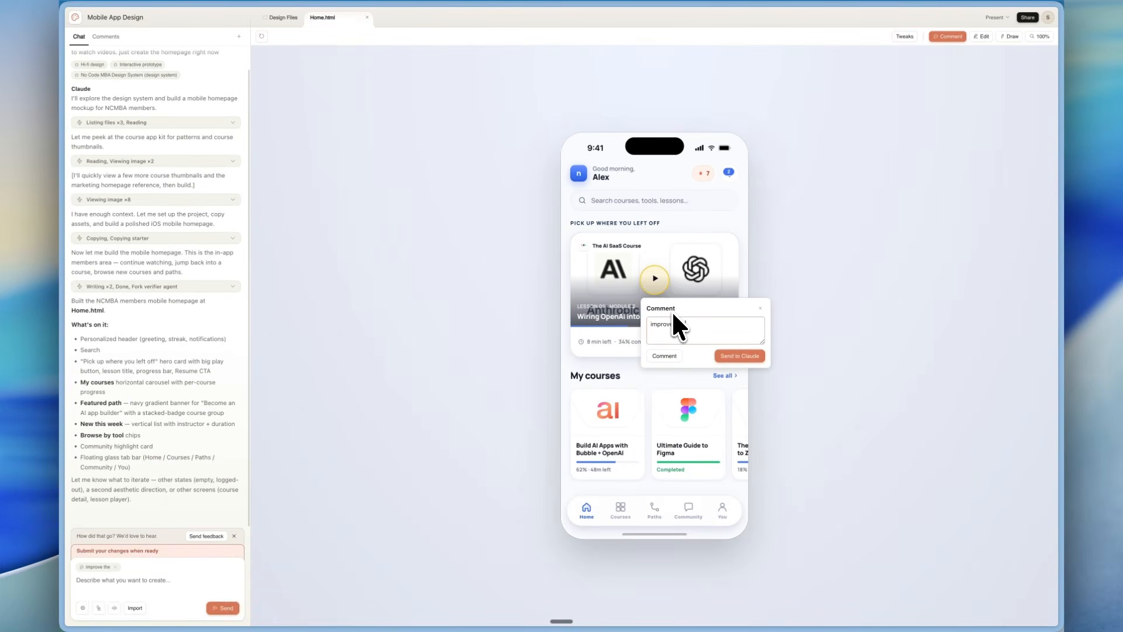
{"action": "type", "text": " look of this play button"}
{"action": "left_click", "coordinate": [722, 353]}
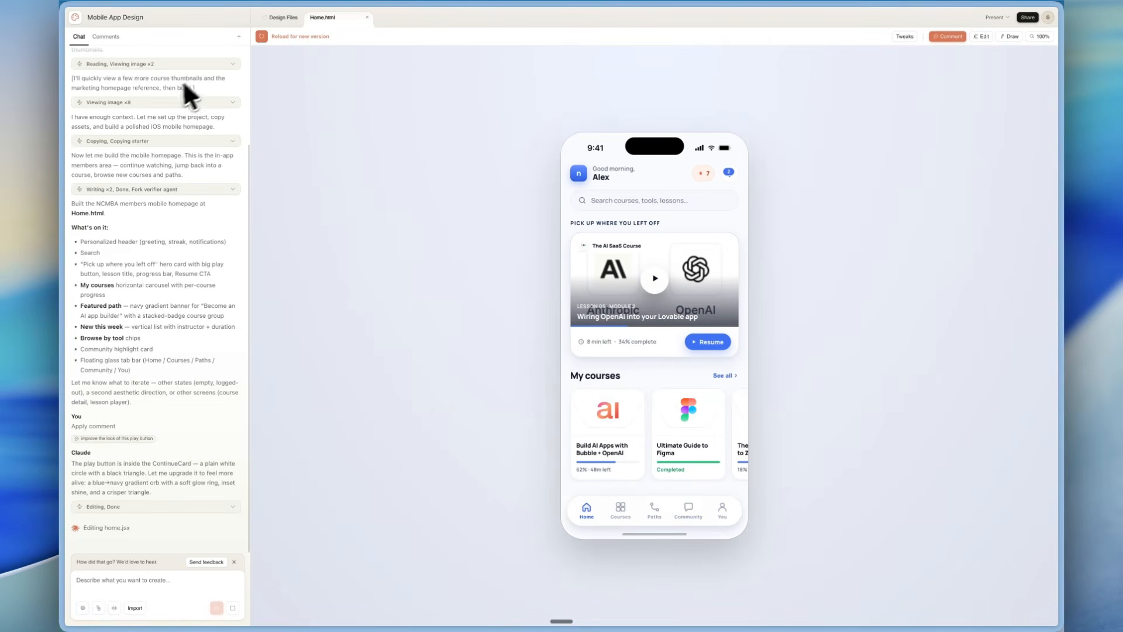
Review Claude's edits in the chat and reload the homepage mockup to its new version.
{"action": "scroll", "coordinate": [200, 220], "scroll_direction": "up", "scroll_amount": 2}
{"action": "scroll", "coordinate": [200, 219], "scroll_direction": "down", "scroll_amount": 3}
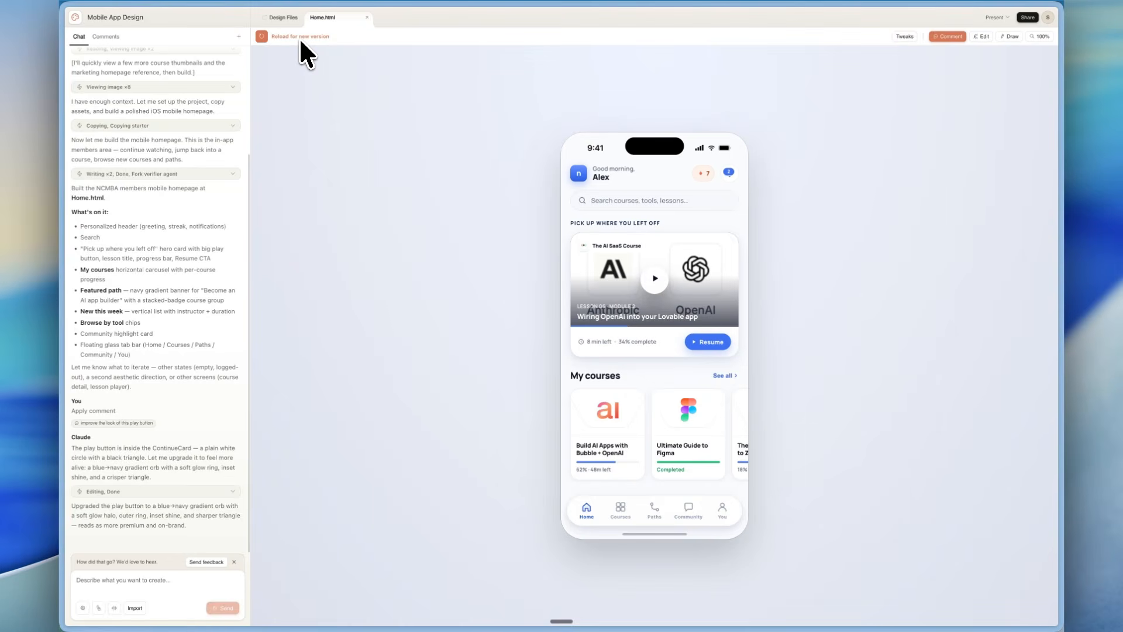
{"action": "left_click", "coordinate": [265, 35]}
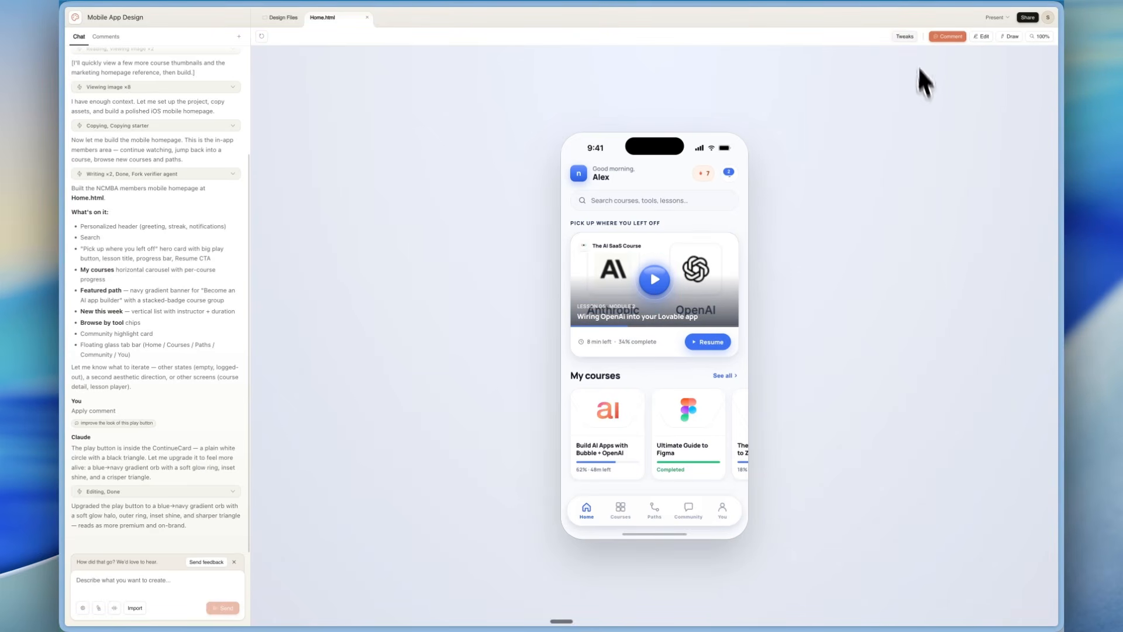
Ask Claude to add a tweak control to the mockup: "color picker for accents".
{"action": "left_click", "coordinate": [951, 37]}
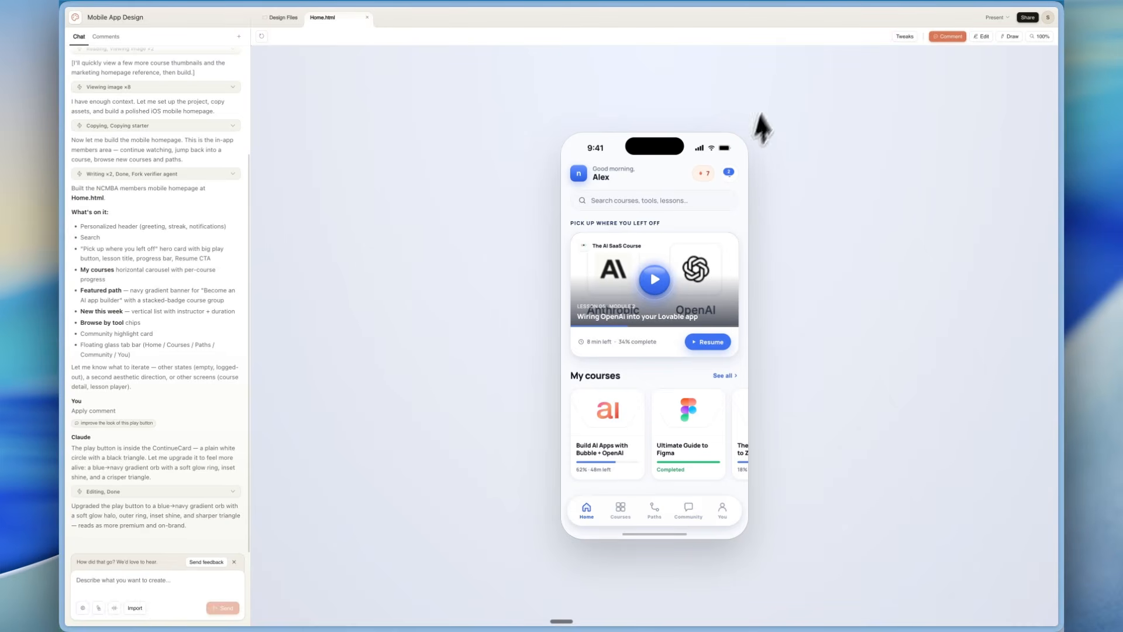
{"action": "left_click", "coordinate": [906, 37]}
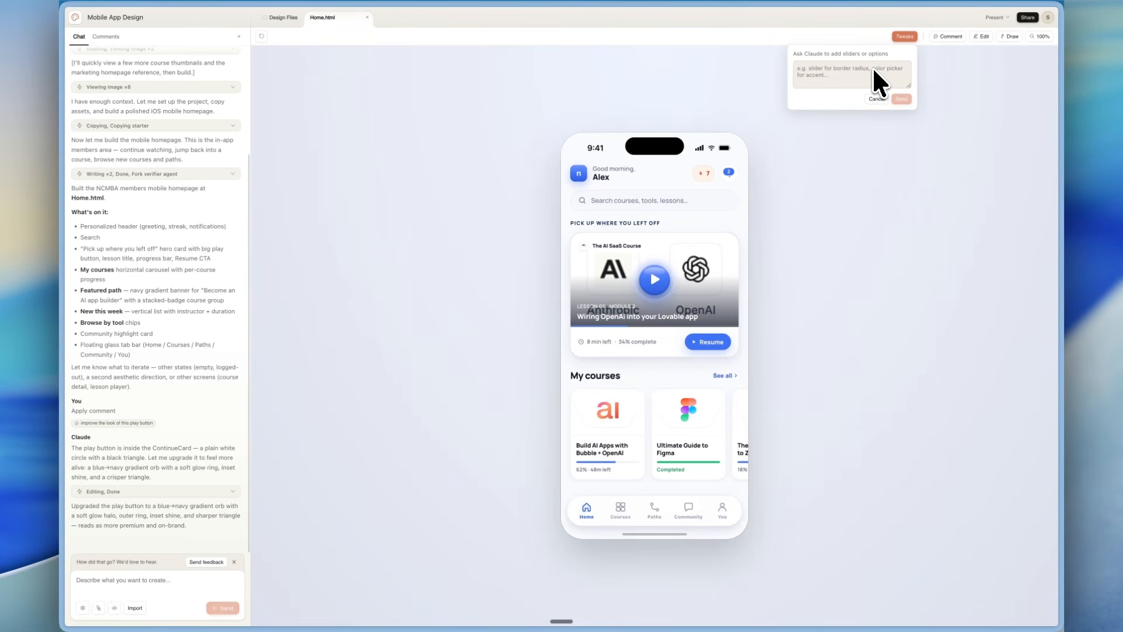
{"action": "type", "text": "color picker for accents"}
{"action": "left_click", "coordinate": [907, 97]}
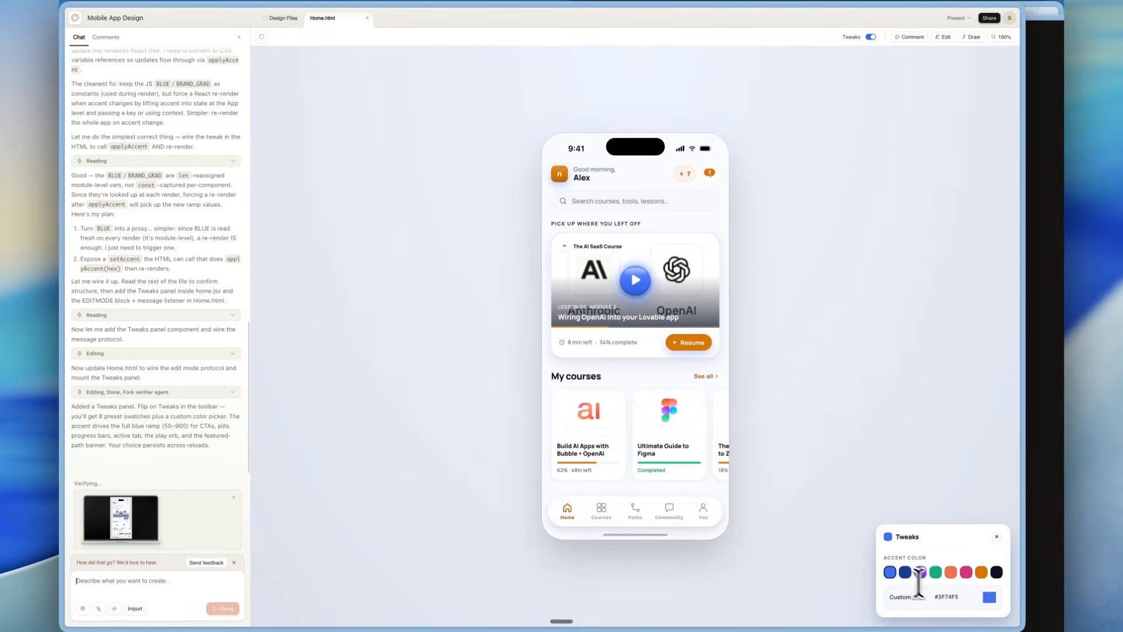
Try custom accent colors green #0CB028 and black #000000 on the homepage mockup.
{"action": "left_click", "coordinate": [989, 597]}
{"action": "left_click_drag", "start_coordinate": [968, 518], "coordinate": [987, 490]}
{"action": "left_click", "coordinate": [968, 548]}
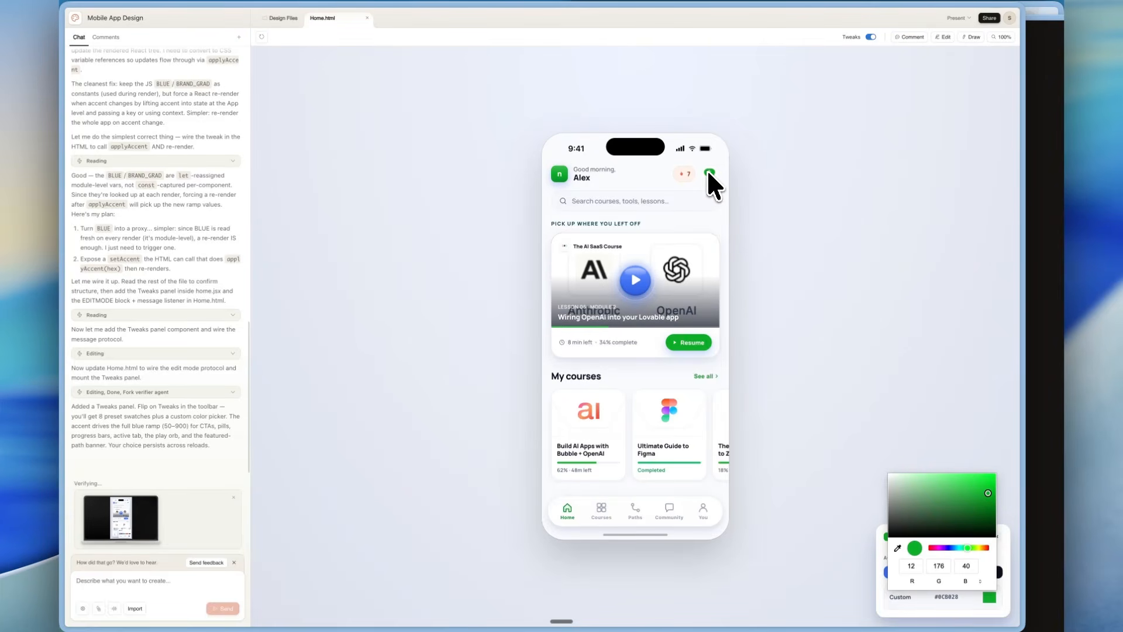
{"action": "left_click_drag", "start_coordinate": [930, 483], "coordinate": [872, 543]}
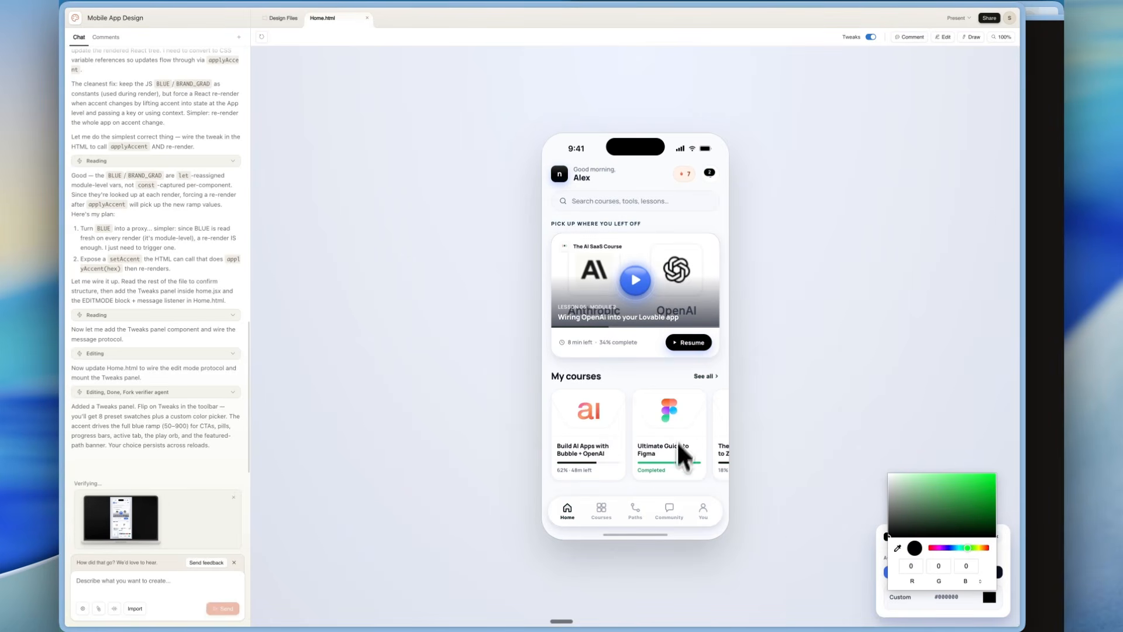
{"action": "left_click", "coordinate": [911, 451]}
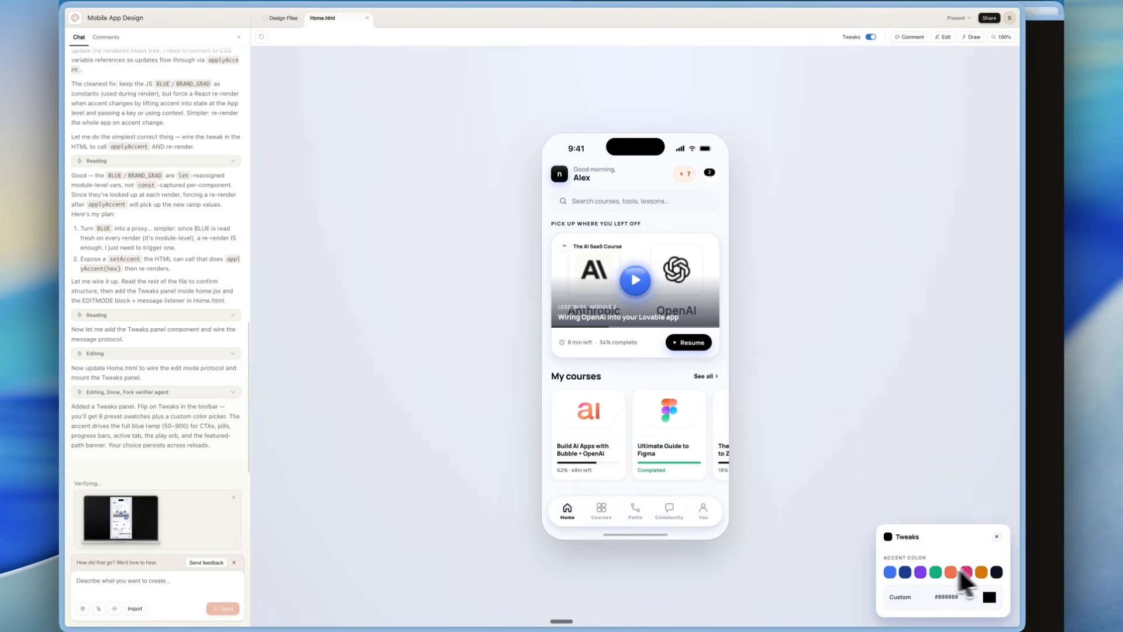
Try the preset navy, green, coral and pink accent colors on the homepage mockup.
{"action": "left_click", "coordinate": [905, 572]}
{"action": "left_click", "coordinate": [936, 574]}
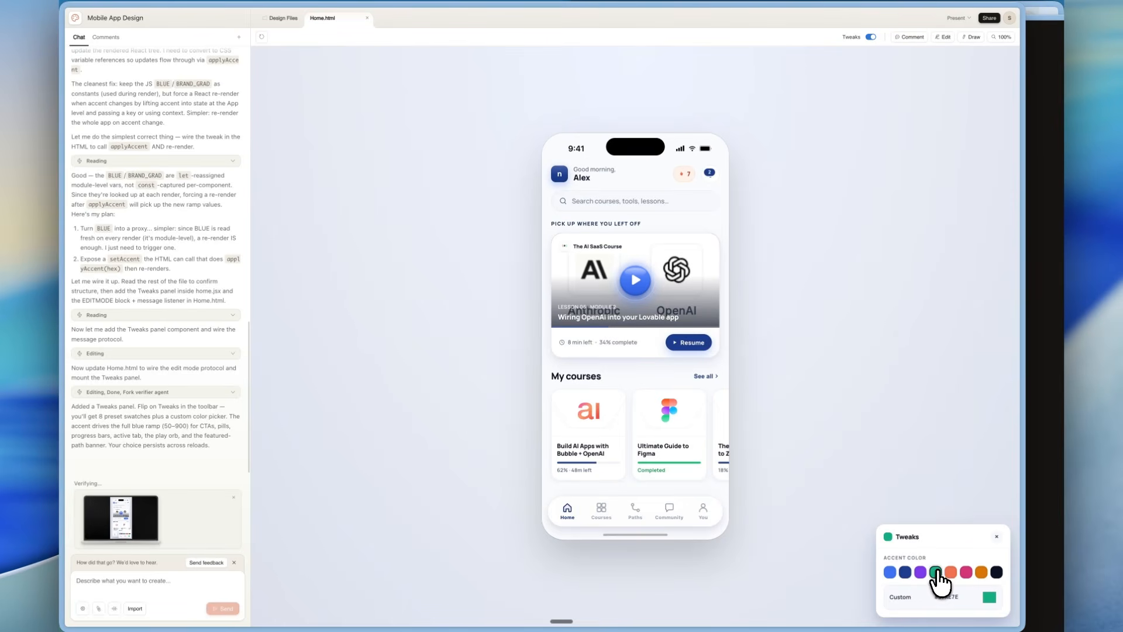
{"action": "left_click", "coordinate": [952, 573]}
{"action": "left_click", "coordinate": [967, 573]}
{"action": "left_click", "coordinate": [950, 573]}
{"action": "left_click", "coordinate": [964, 572]}
{"action": "left_click", "coordinate": [951, 573]}
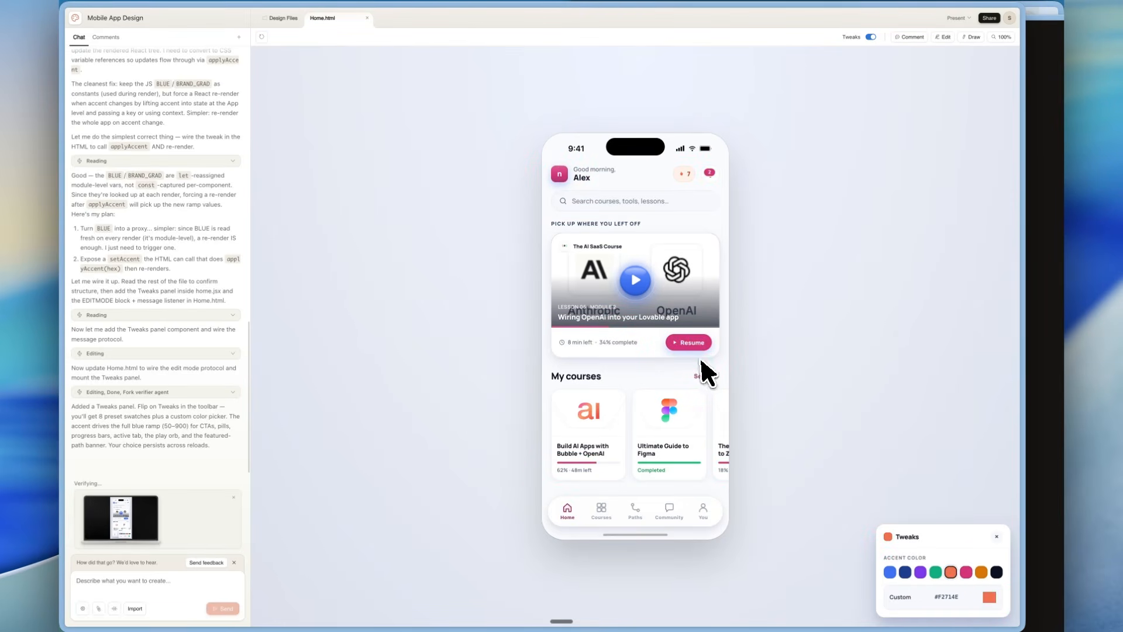
{"action": "left_click", "coordinate": [967, 573]}
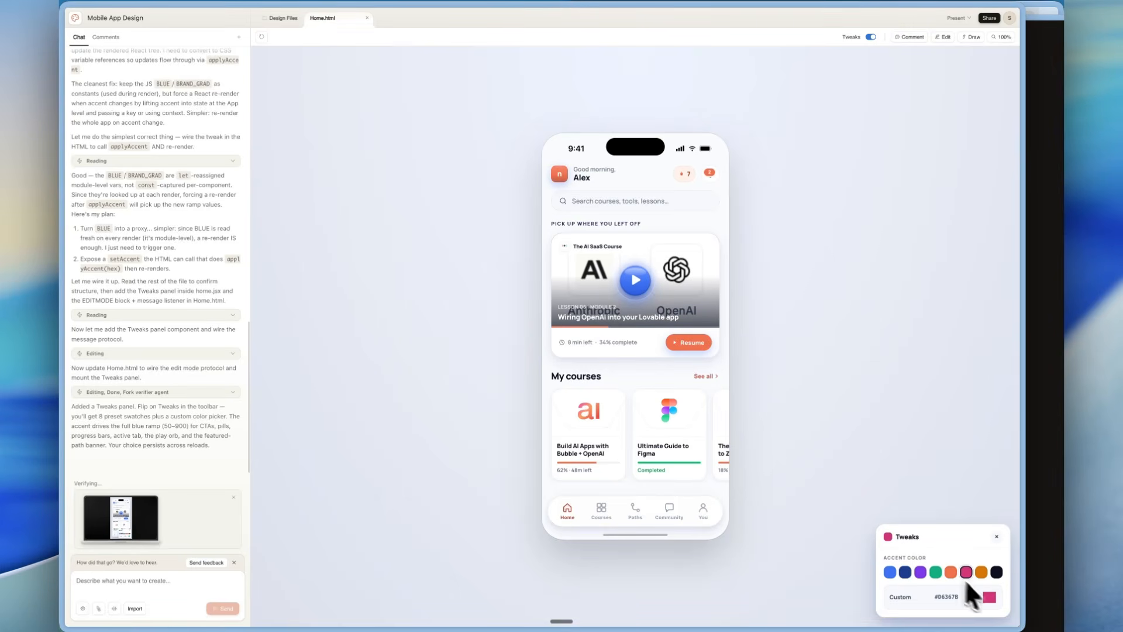
Set the accent to custom gray #595959 and toggle the tweak controls off and back on.
{"action": "left_click", "coordinate": [989, 597]}
{"action": "left_click_drag", "start_coordinate": [963, 520], "coordinate": [855, 514]}
{"action": "left_click", "coordinate": [838, 432]}
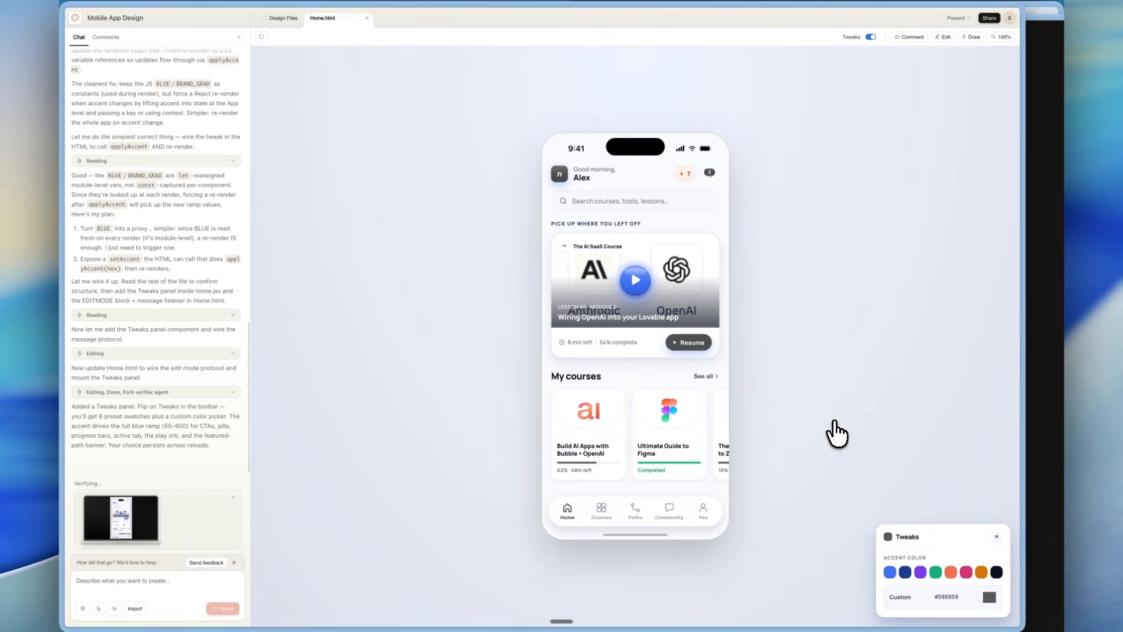
{"action": "left_click", "coordinate": [872, 37]}
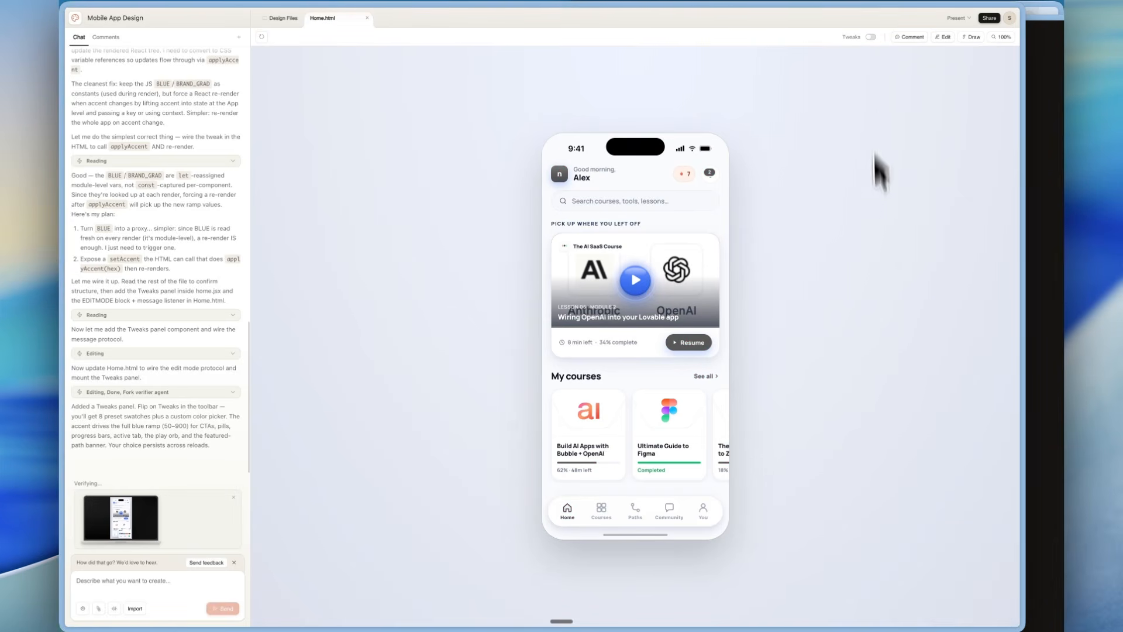
{"action": "left_click", "coordinate": [871, 37]}
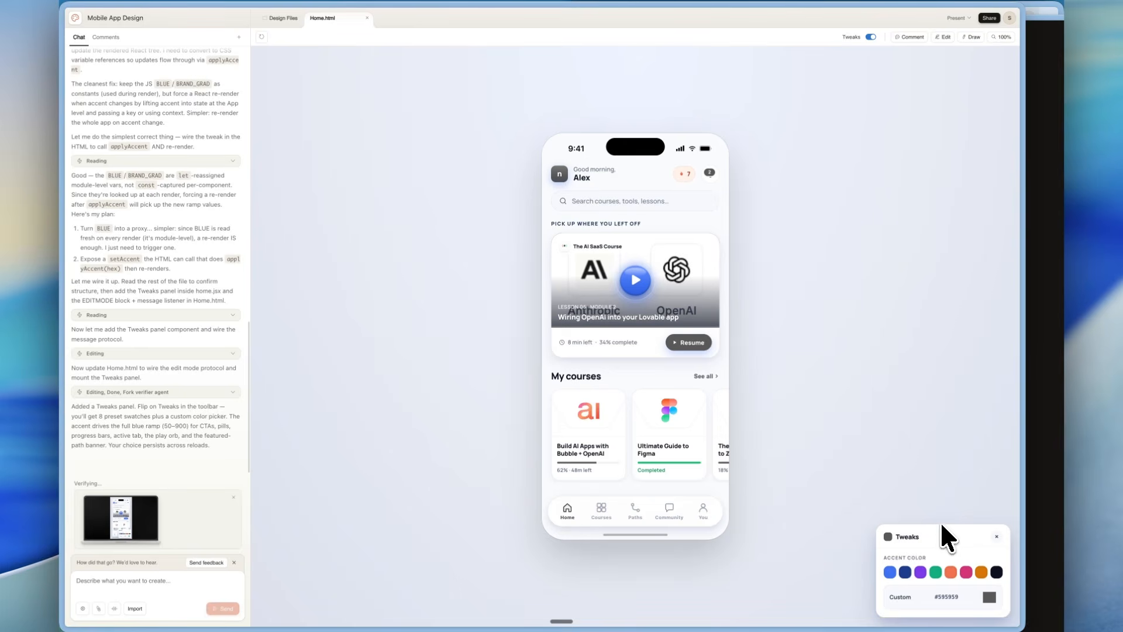
{"action": "left_click", "coordinate": [857, 36]}
{"action": "left_click", "coordinate": [854, 38]}
Create a project of type Other named Social media content and request an Instagram Story highlighting the newest Claude Design feature that was just released.
{"action": "left_click", "coordinate": [109, 37]}
{"action": "left_click", "coordinate": [83, 37]}
{"action": "left_click", "coordinate": [77, 20]}
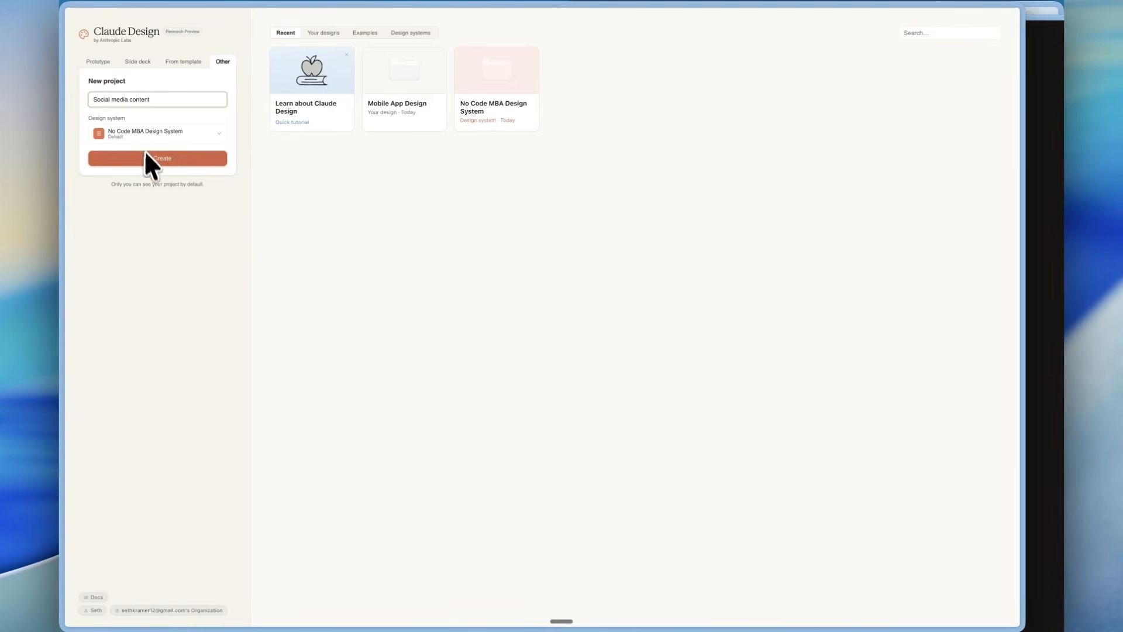
{"action": "left_click", "coordinate": [158, 157]}
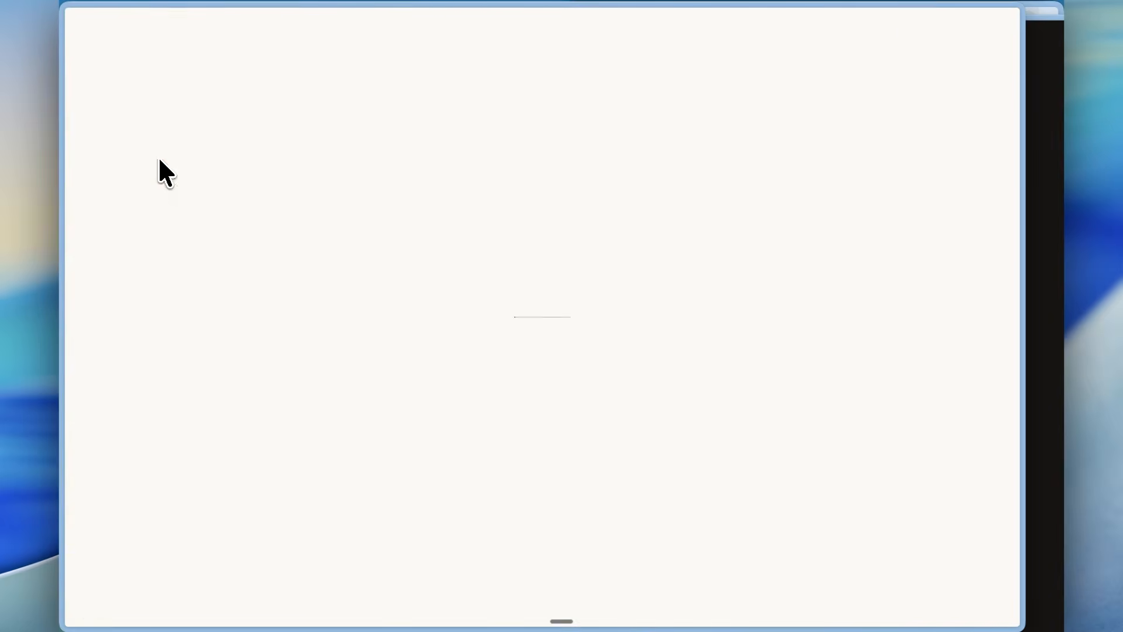
{"action": "left_click", "coordinate": [114, 584]}
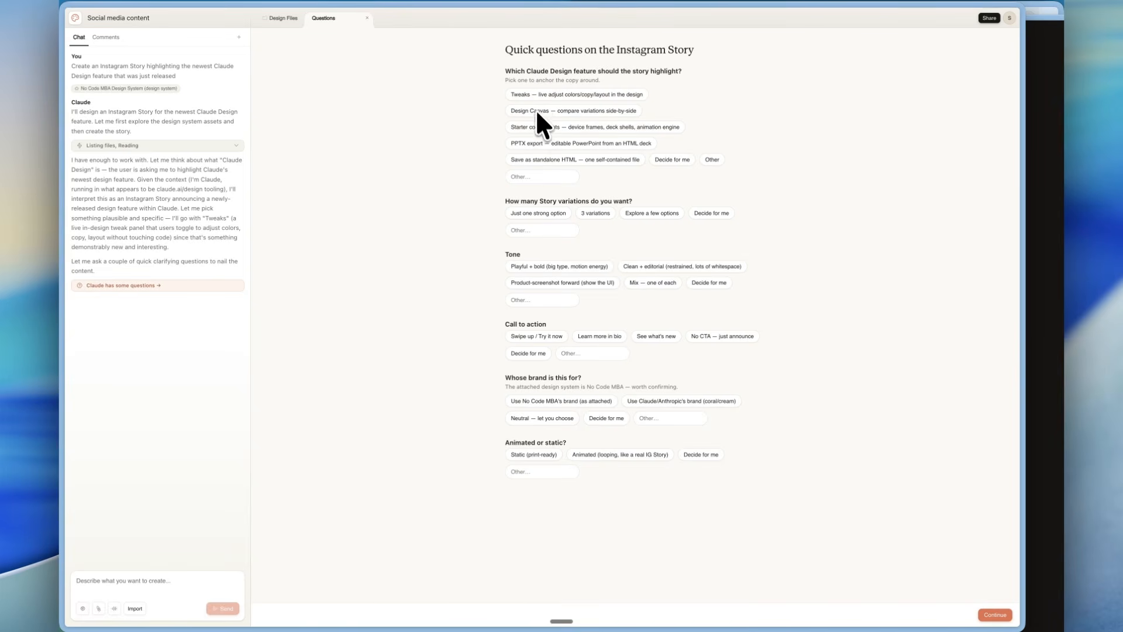
Answer the story questions with Tweaks, 3 variations, product-screenshot forward tone, no CTA, No Code MBA's brand and animated, and submit the answers.
{"action": "left_click", "coordinate": [534, 93]}
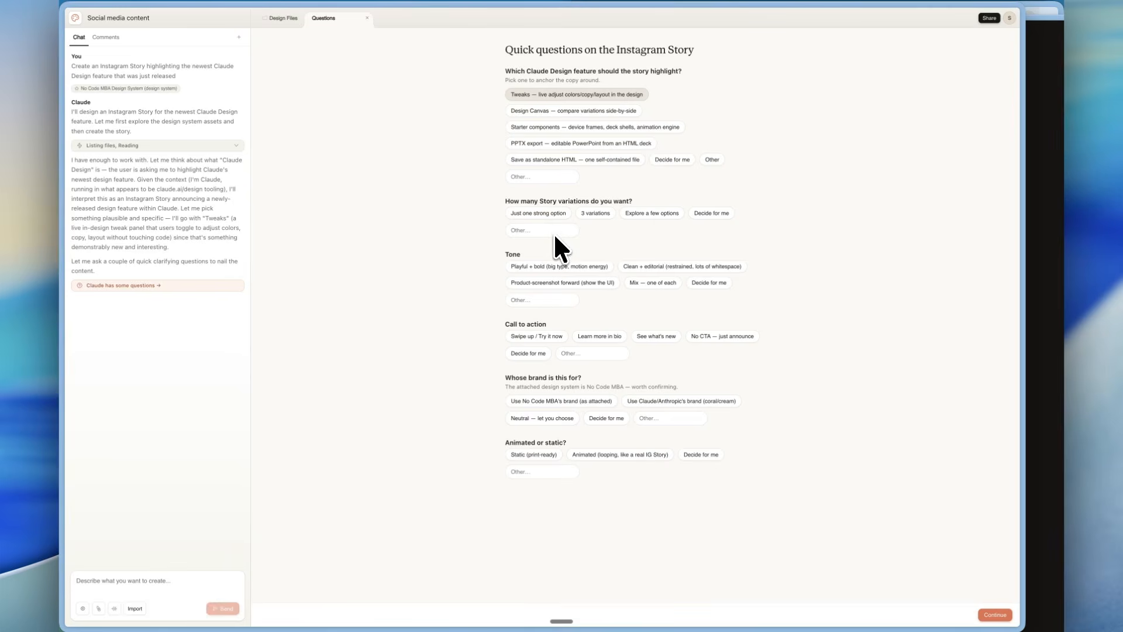
{"action": "left_click", "coordinate": [594, 214]}
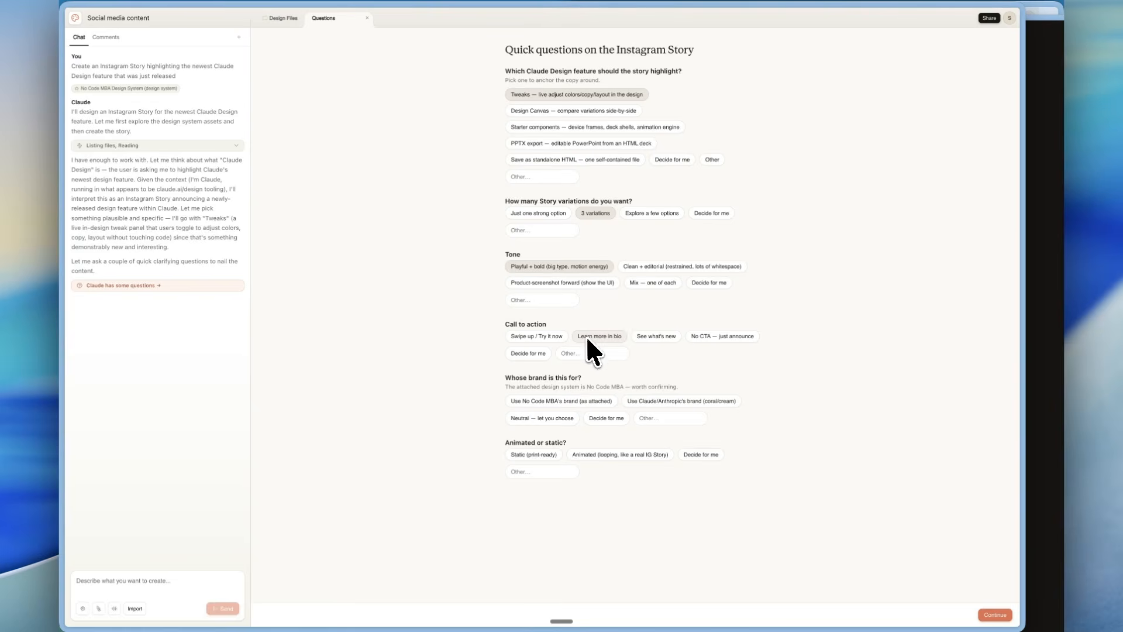
{"action": "left_click", "coordinate": [534, 284]}
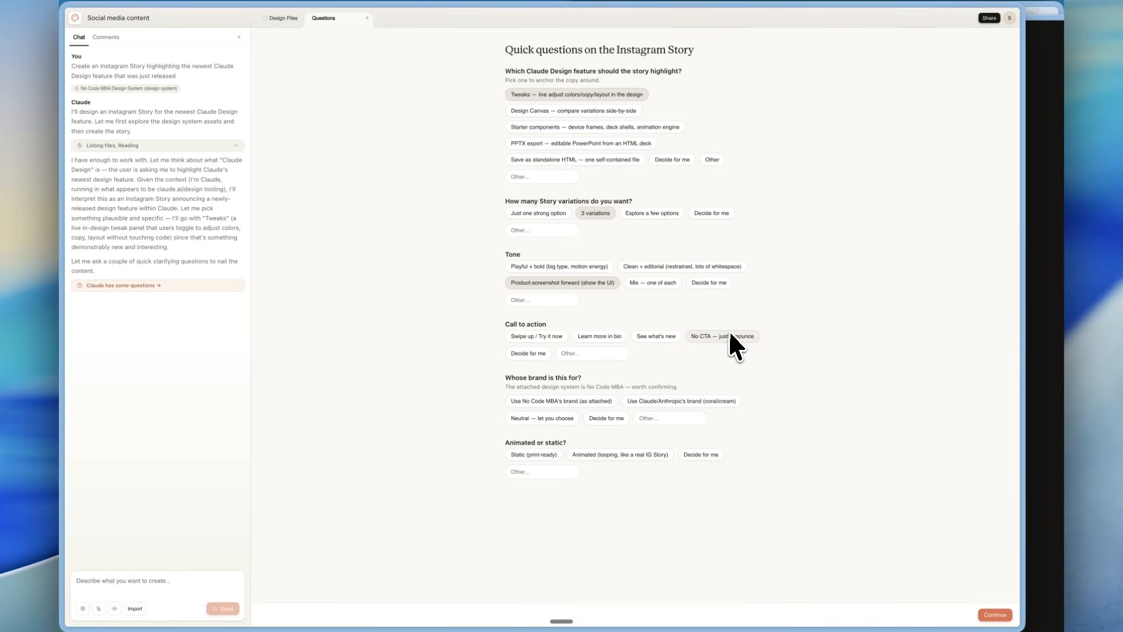
{"action": "left_click", "coordinate": [525, 404]}
{"action": "left_click", "coordinate": [559, 450]}
{"action": "left_click", "coordinate": [636, 456]}
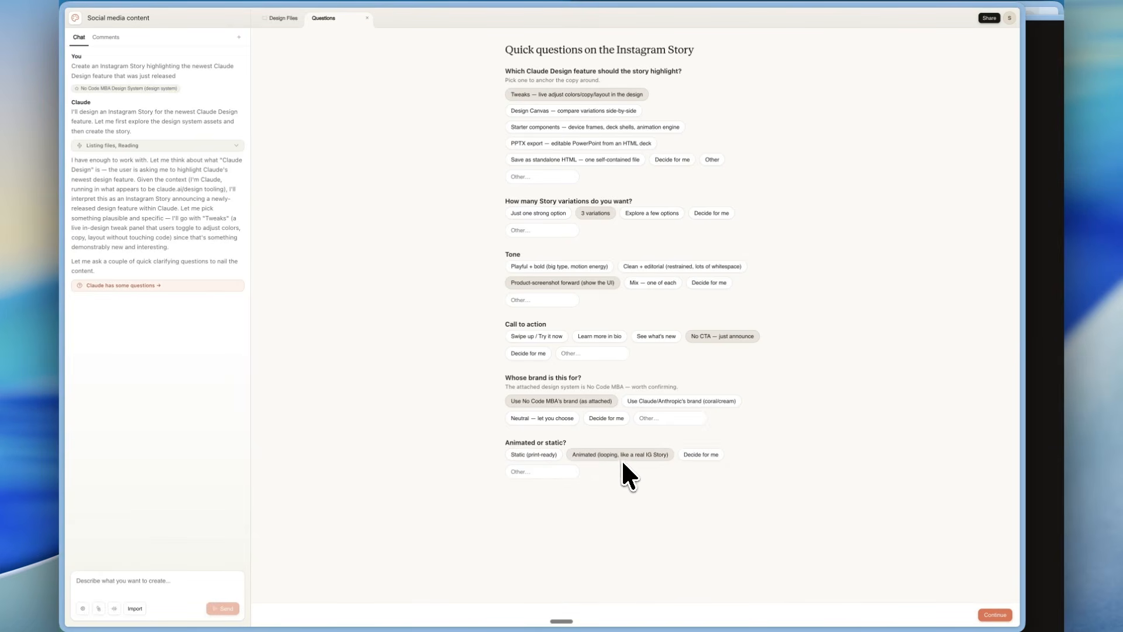
{"action": "left_click", "coordinate": [545, 451]}
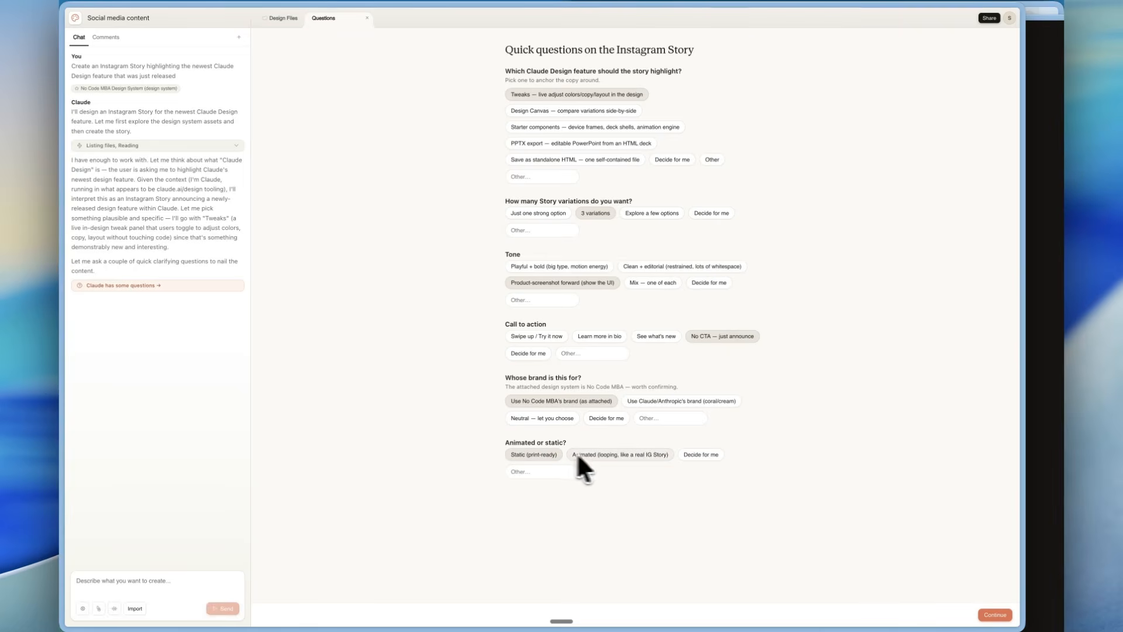
{"action": "left_click", "coordinate": [609, 455]}
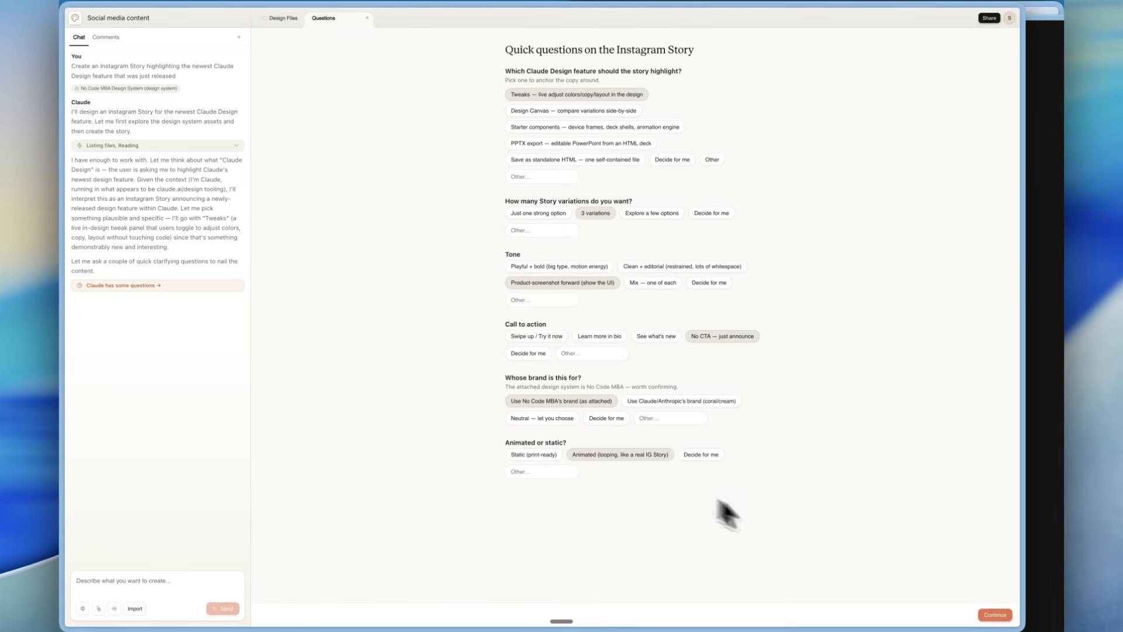
{"action": "left_click", "coordinate": [995, 615]}
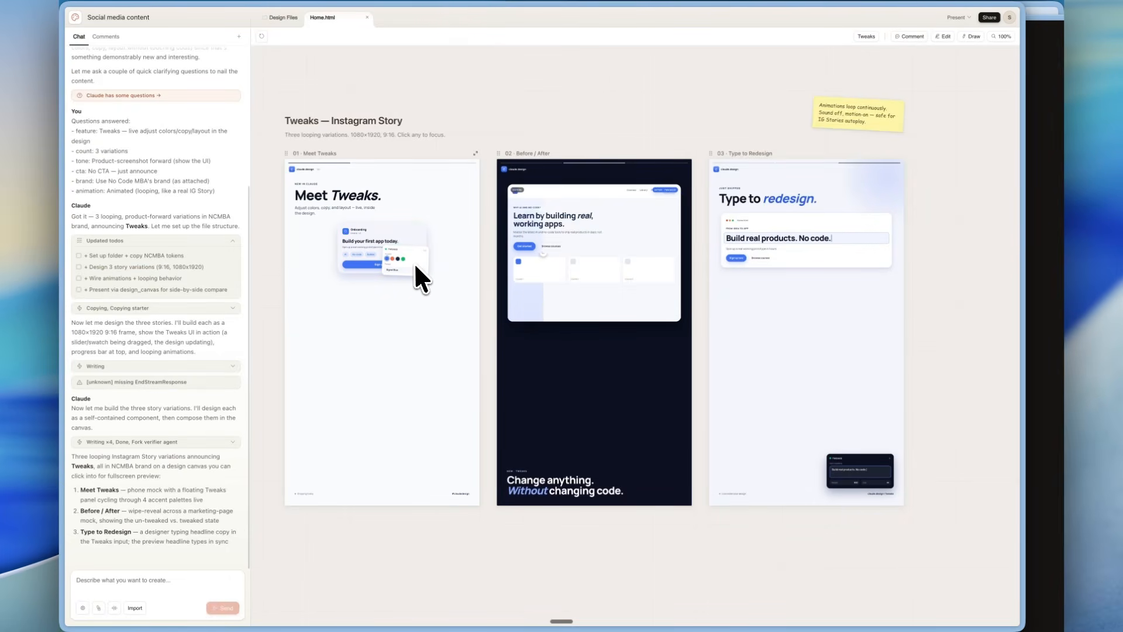
Examine the Meet Tweaks, Before / After and Type to Redesign story variations up close and side by side on the canvas.
{"action": "scroll", "coordinate": [336, 245], "scroll_direction": "up", "scroll_amount": 5}
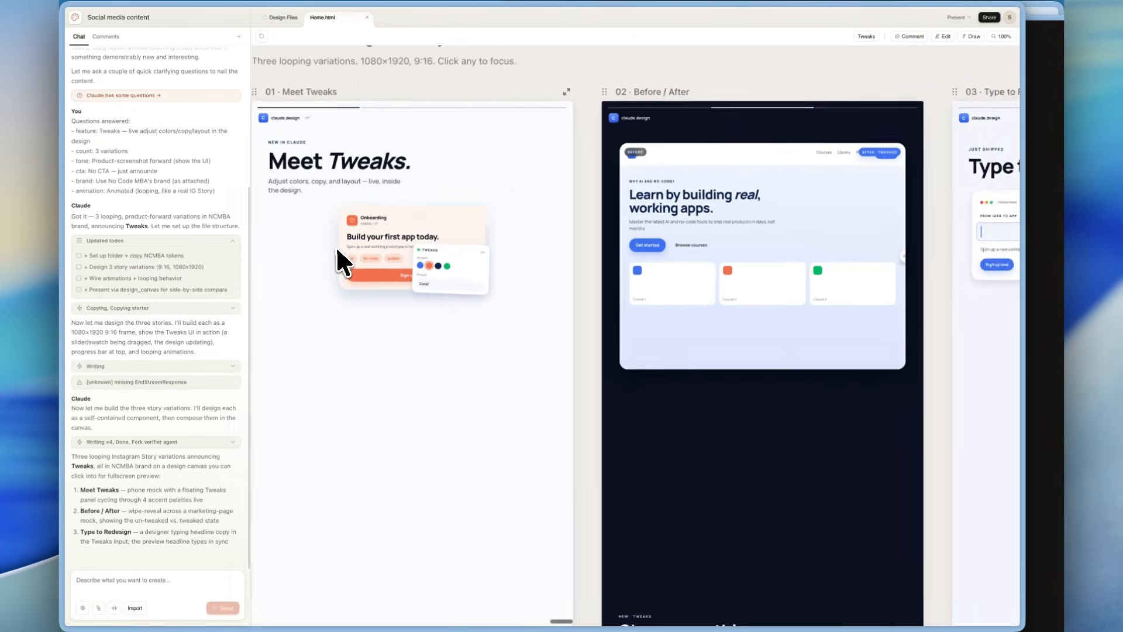
{"action": "scroll", "coordinate": [336, 247], "scroll_direction": "left", "scroll_amount": 1}
{"action": "scroll", "coordinate": [336, 247], "scroll_direction": "down", "scroll_amount": 1}
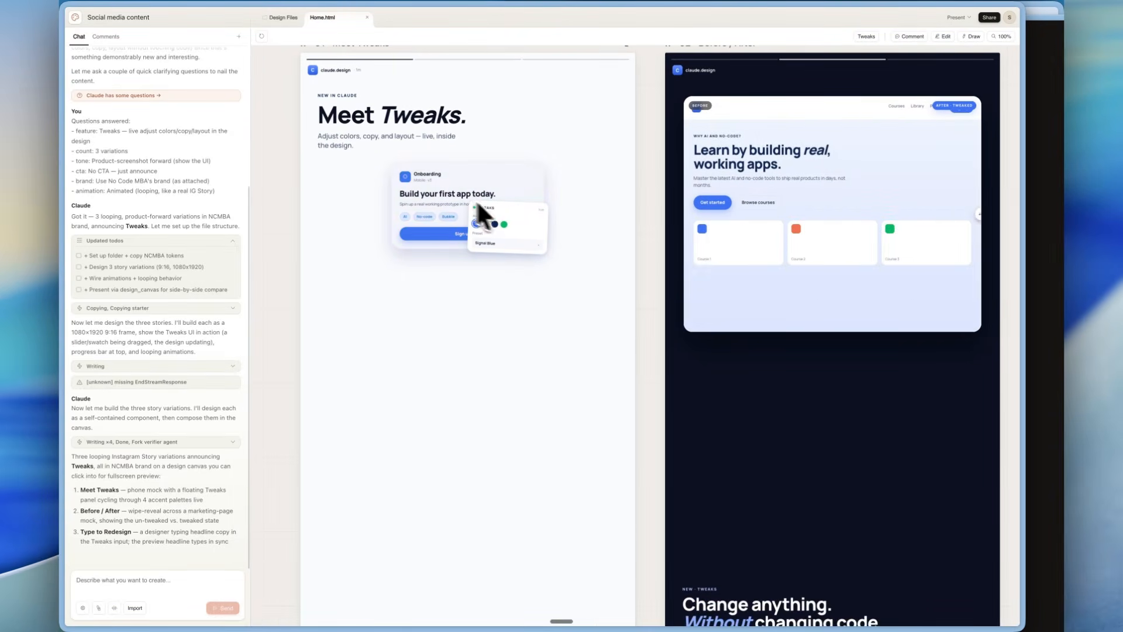
{"action": "scroll", "coordinate": [495, 204], "scroll_direction": "right", "scroll_amount": 3}
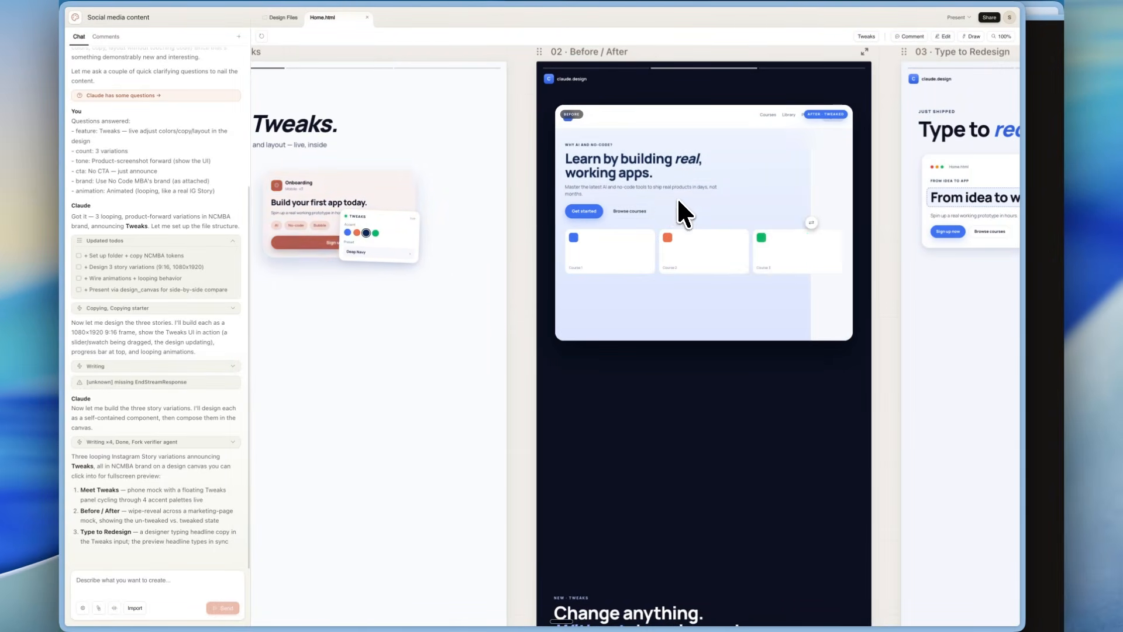
{"action": "scroll", "coordinate": [677, 197], "scroll_direction": "right", "scroll_amount": 2}
{"action": "scroll", "coordinate": [677, 197], "scroll_direction": "down", "scroll_amount": 3}
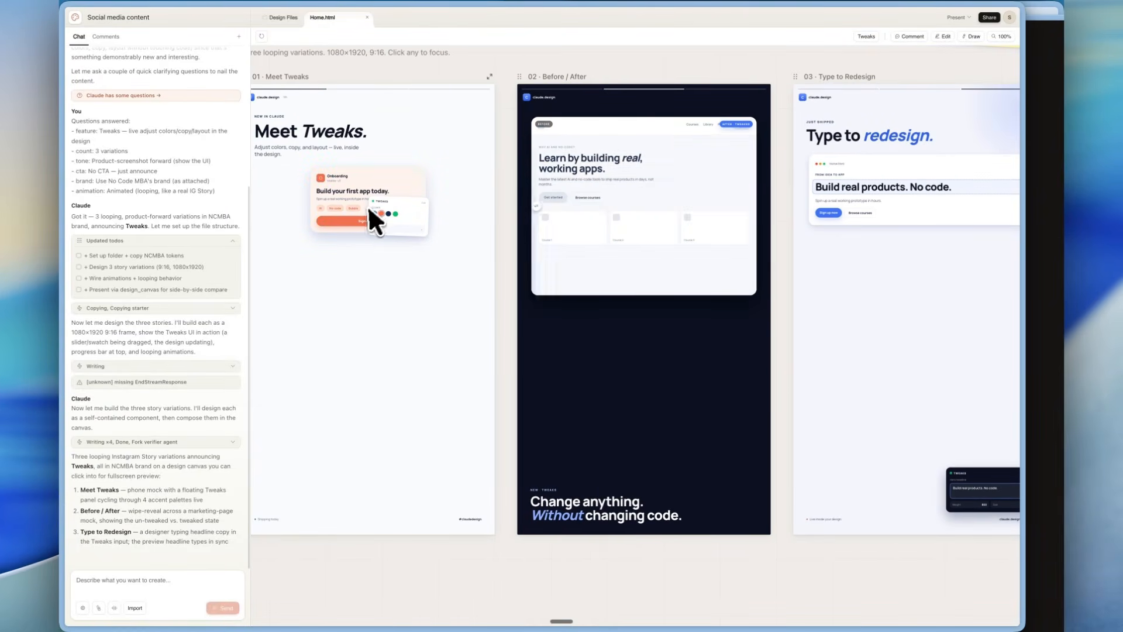
{"action": "scroll", "coordinate": [374, 208], "scroll_direction": "up", "scroll_amount": 5}
{"action": "scroll", "coordinate": [379, 209], "scroll_direction": "down", "scroll_amount": 2}
{"action": "scroll", "coordinate": [380, 209], "scroll_direction": "up", "scroll_amount": 1}
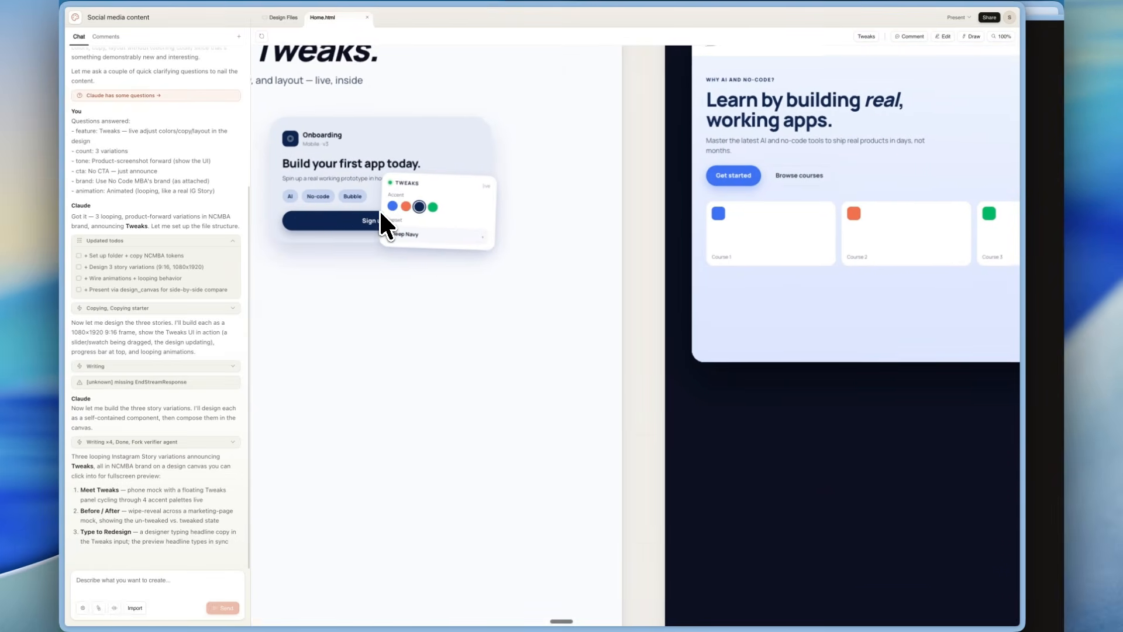
{"action": "scroll", "coordinate": [379, 209], "scroll_direction": "right", "scroll_amount": 2}
{"action": "scroll", "coordinate": [379, 209], "scroll_direction": "left", "scroll_amount": 2}
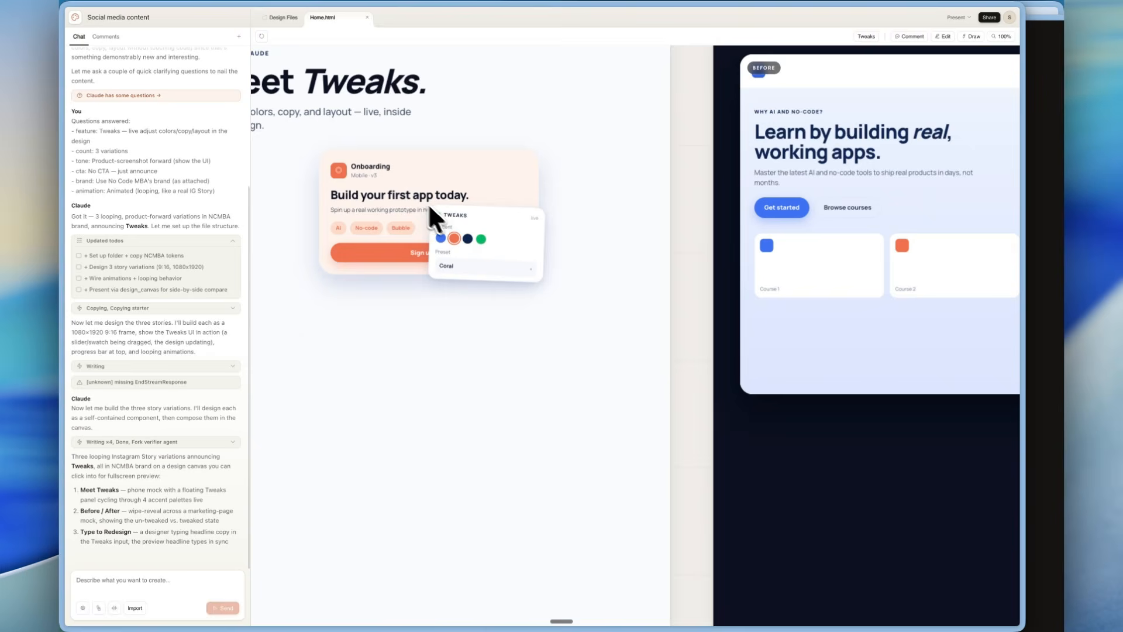
{"action": "scroll", "coordinate": [467, 227], "scroll_direction": "down", "scroll_amount": 5}
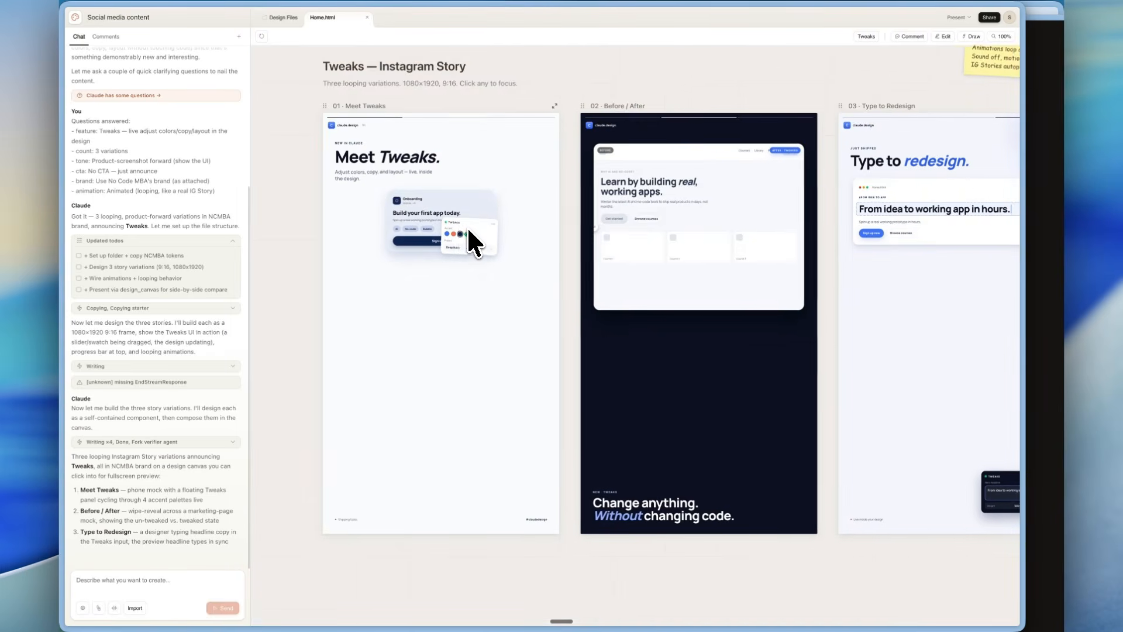
{"action": "scroll", "coordinate": [585, 222], "scroll_direction": "up", "scroll_amount": 4}
{"action": "scroll", "coordinate": [606, 226], "scroll_direction": "left", "scroll_amount": 6}
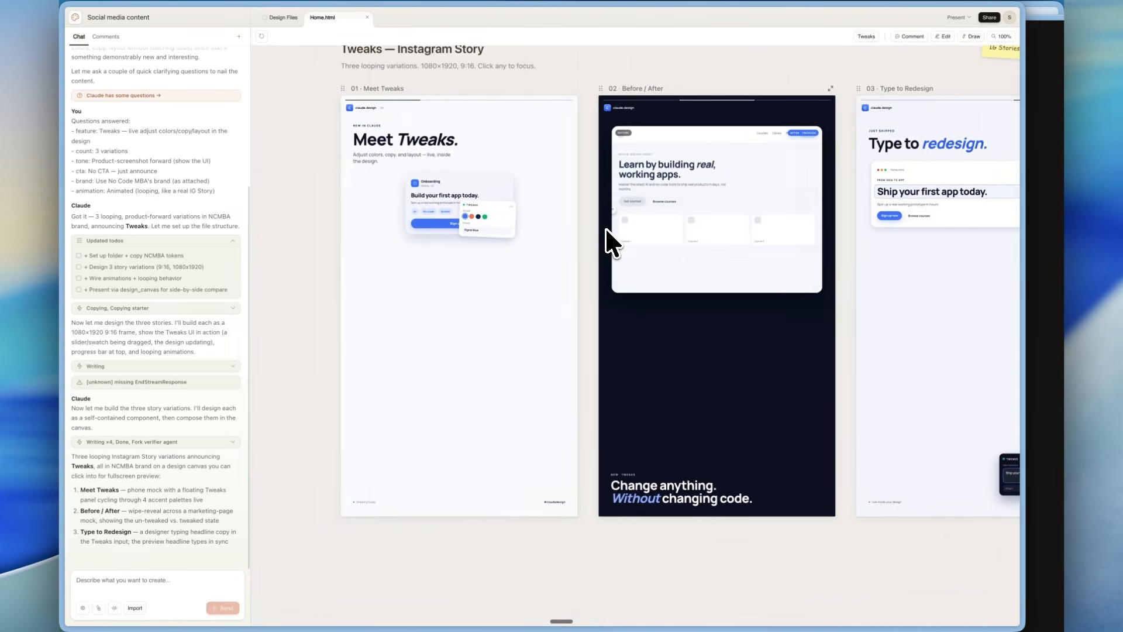
{"action": "scroll", "coordinate": [606, 227], "scroll_direction": "down", "scroll_amount": 3}
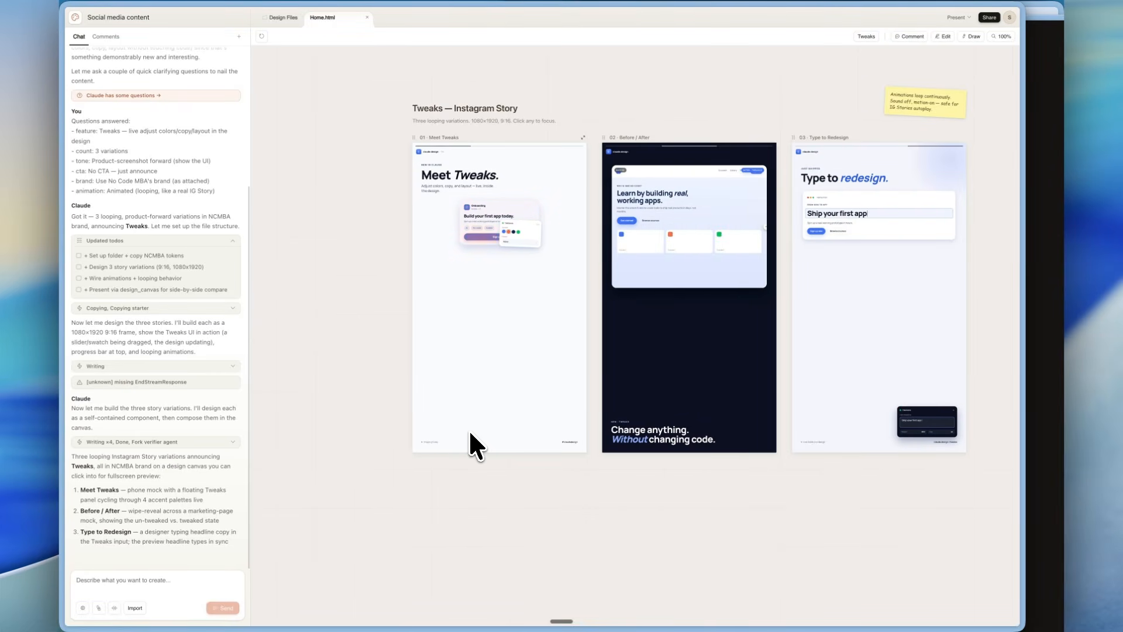
Send a revision request saying No Code MBA is an education platform just sharing this feature, so make clear it's from Claude's new Design tool.
{"action": "type", "text": "code mba is "}
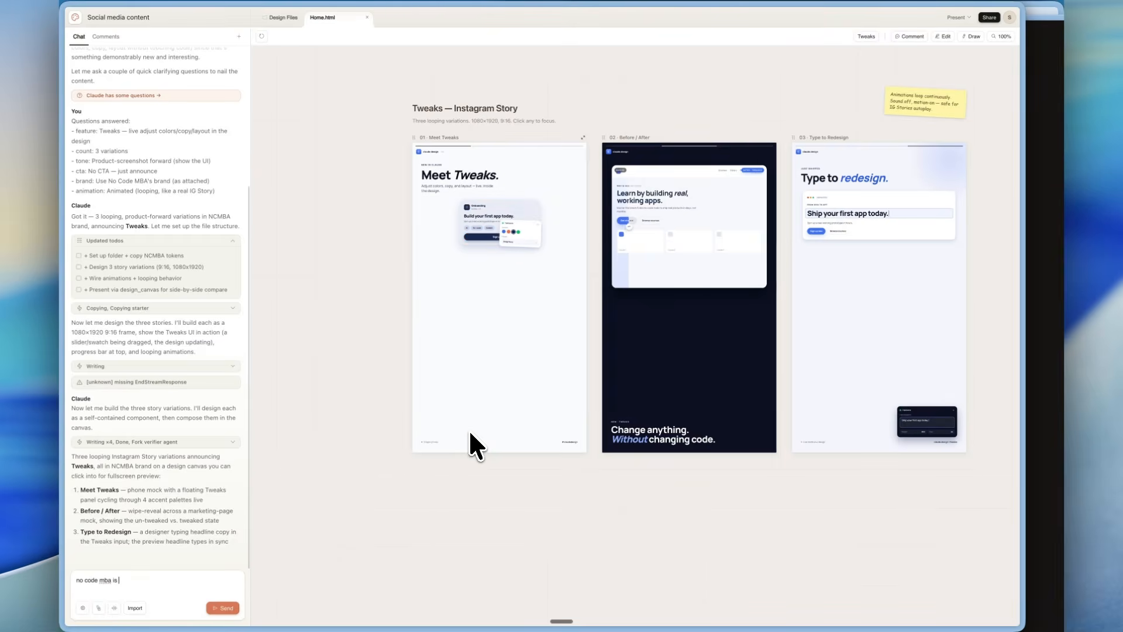
{"action": "type", "text": "an education platform, just sharing this new feature C"}
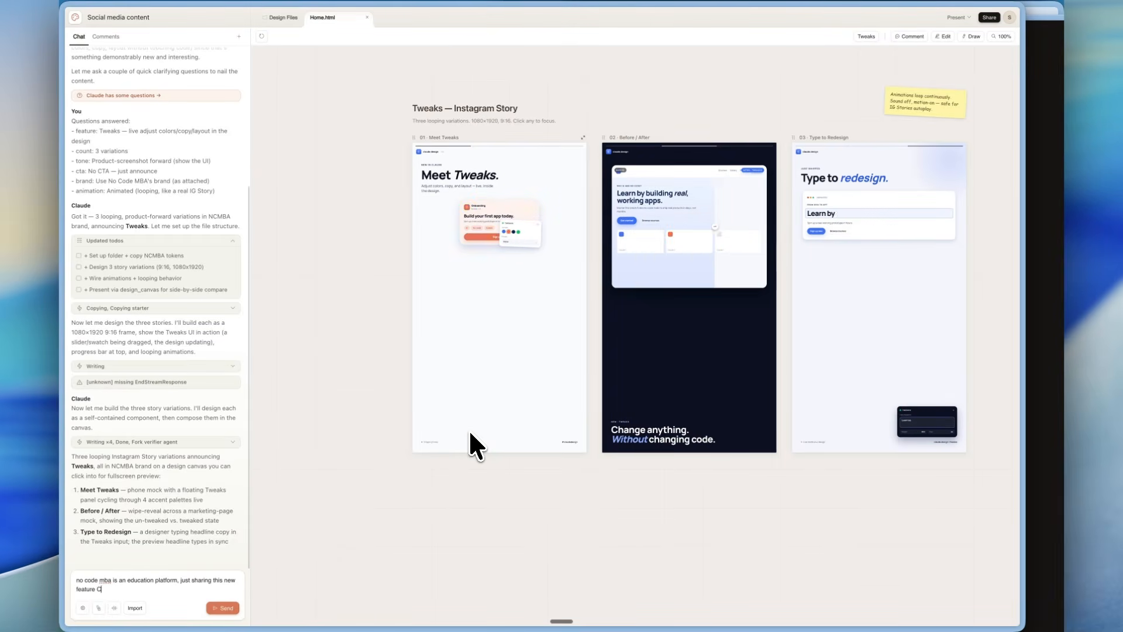
{"action": "type", "text": "laude built, so make it cl"}
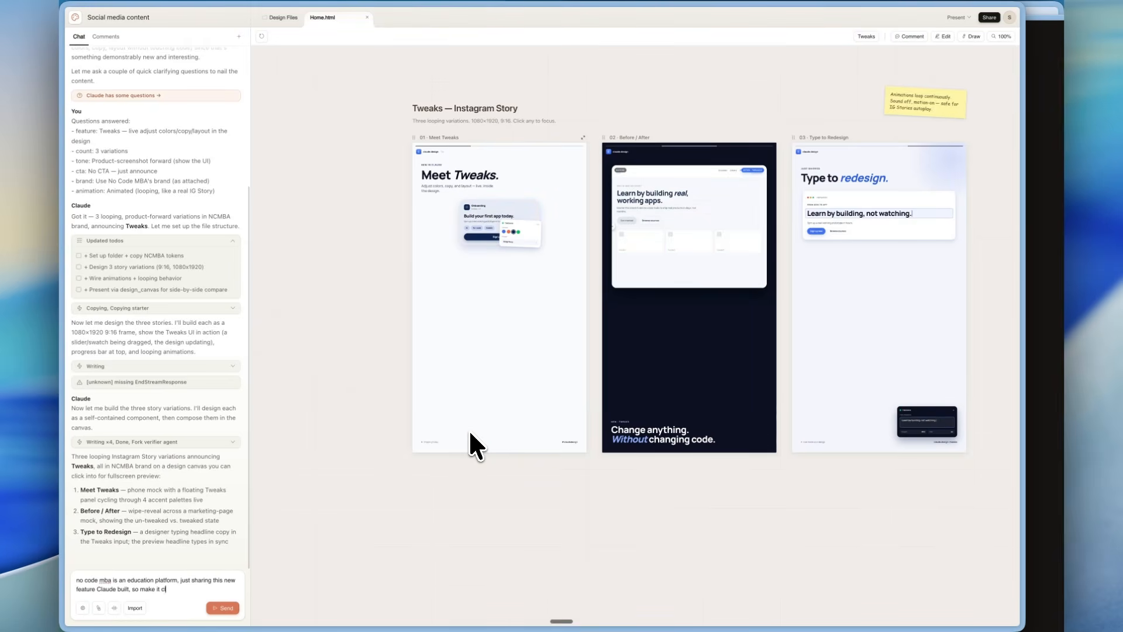
{"action": "type", "text": "ear it's from Claude's n"}
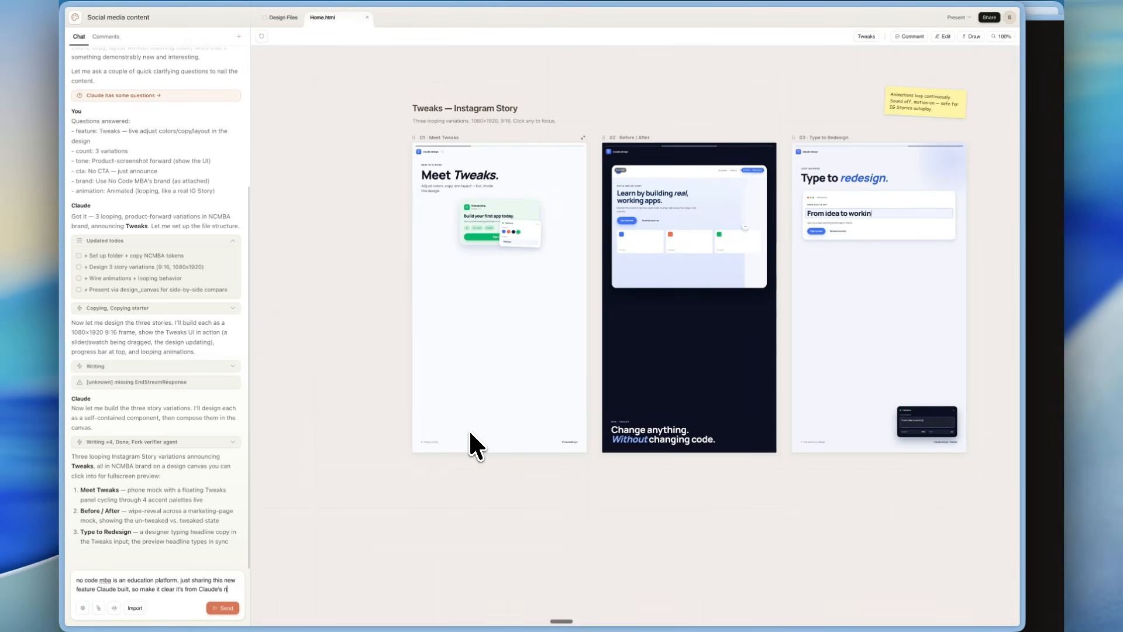
{"action": "type", "text": "ew Design tool"}
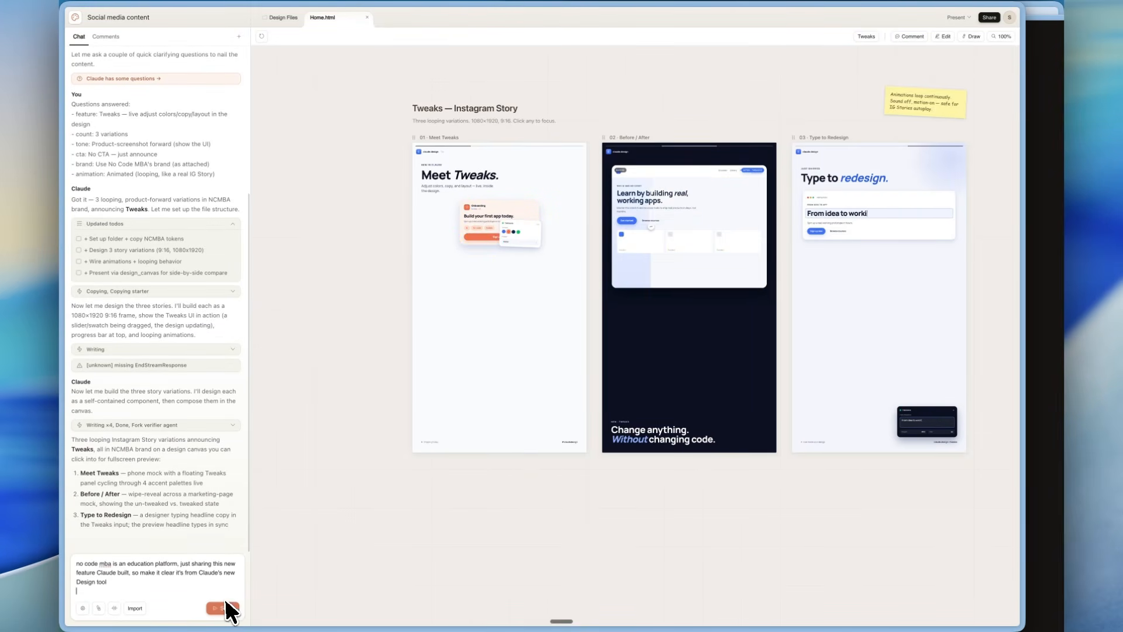
{"action": "left_click", "coordinate": [223, 608]}
Check the revised story variations, especially the handle, overline and subhead of Meet Tweaks, for the Claude Design attribution.
{"action": "scroll", "coordinate": [433, 351], "scroll_direction": "right", "scroll_amount": 1}
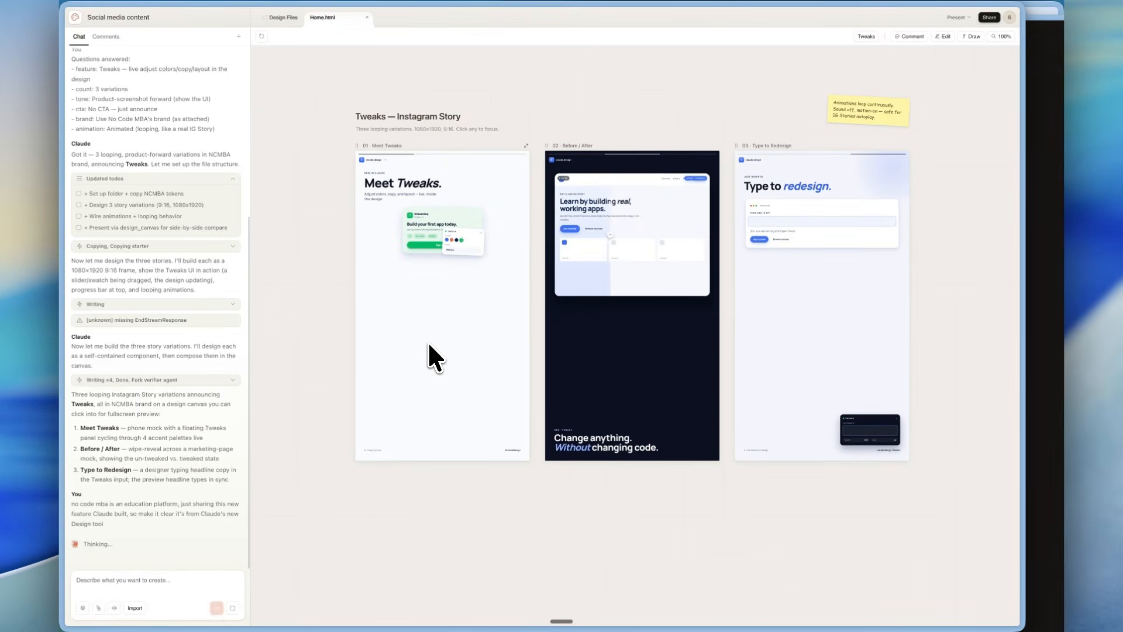
{"action": "scroll", "coordinate": [397, 156], "scroll_direction": "up", "scroll_amount": 3}
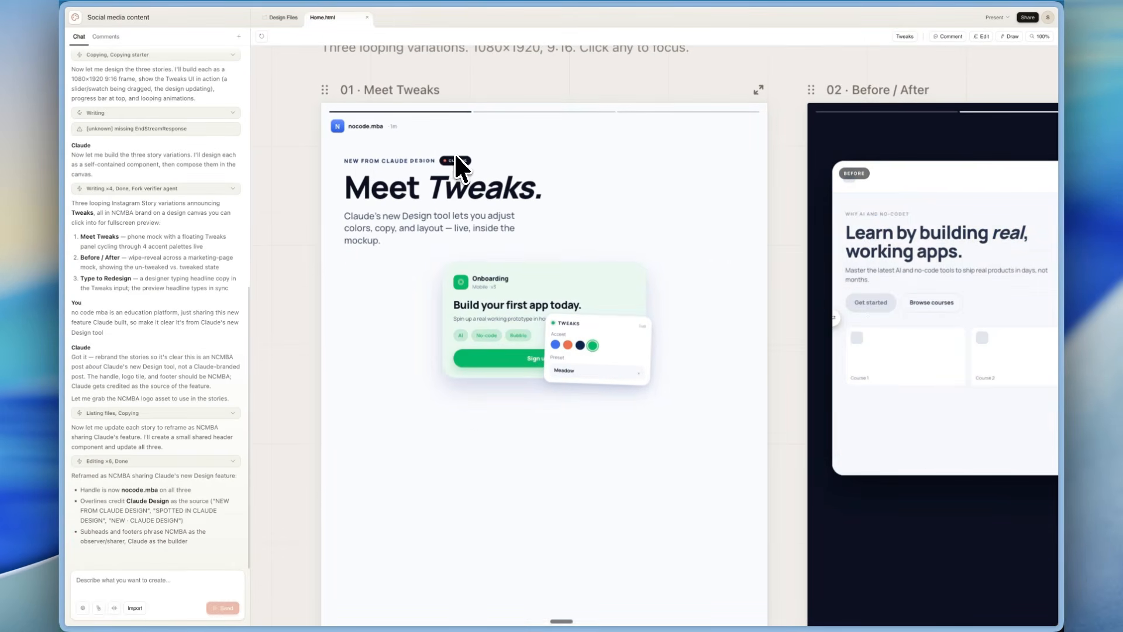
{"action": "scroll", "coordinate": [404, 162], "scroll_direction": "down", "scroll_amount": 3}
{"action": "scroll", "coordinate": [424, 172], "scroll_direction": "up", "scroll_amount": 3}
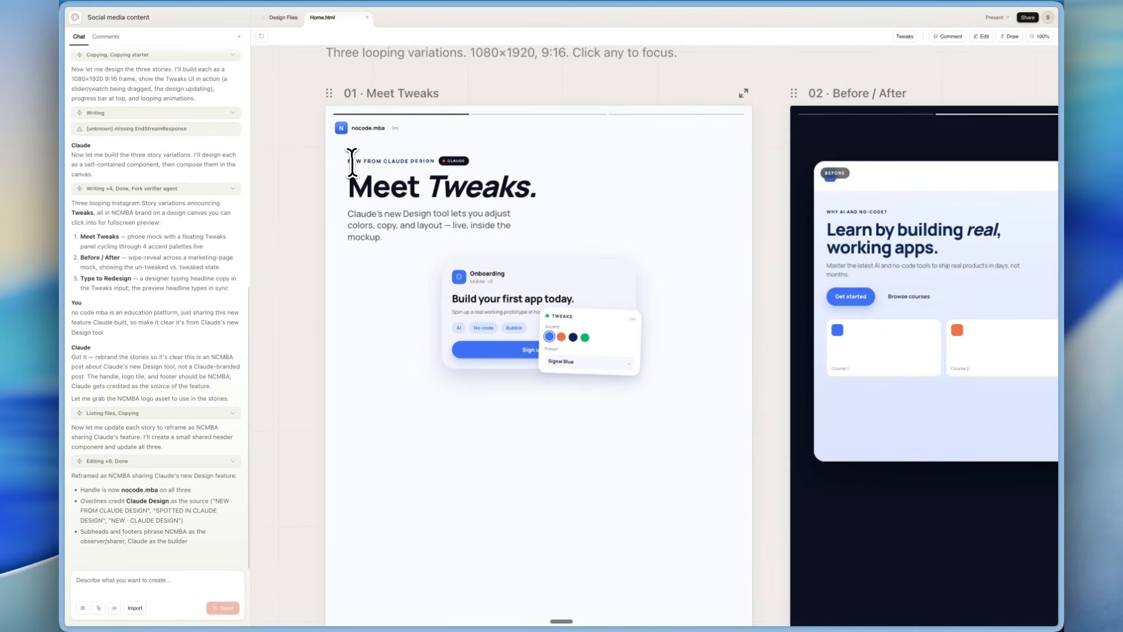
{"action": "scroll", "coordinate": [463, 232], "scroll_direction": "down", "scroll_amount": 3}
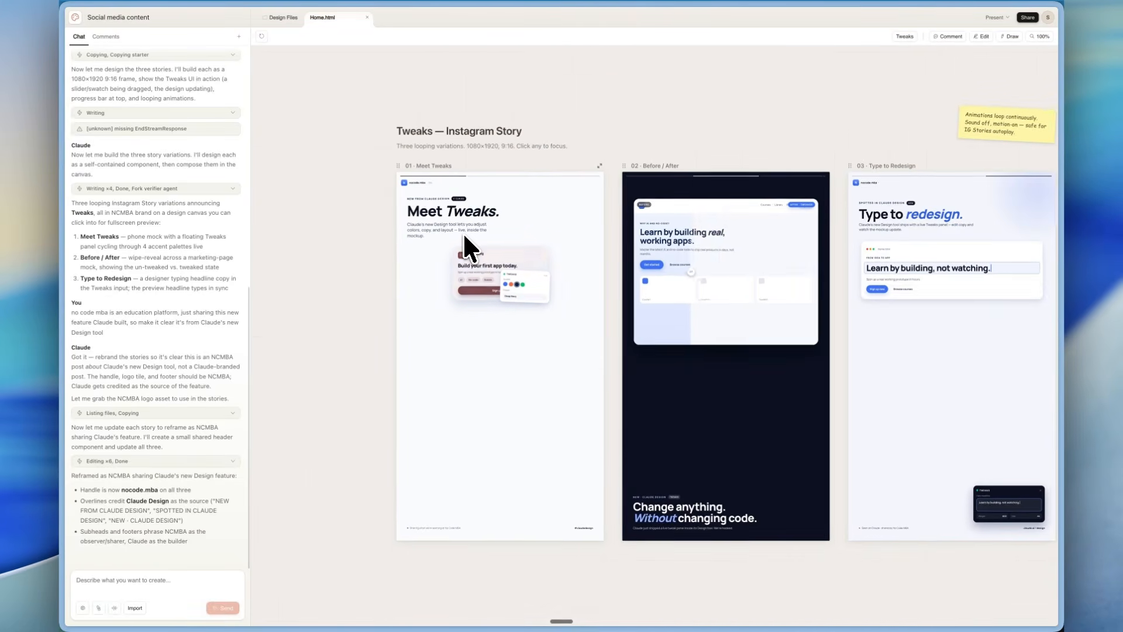
{"action": "scroll", "coordinate": [443, 231], "scroll_direction": "right", "scroll_amount": 2}
{"action": "scroll", "coordinate": [578, 244], "scroll_direction": "left", "scroll_amount": 4}
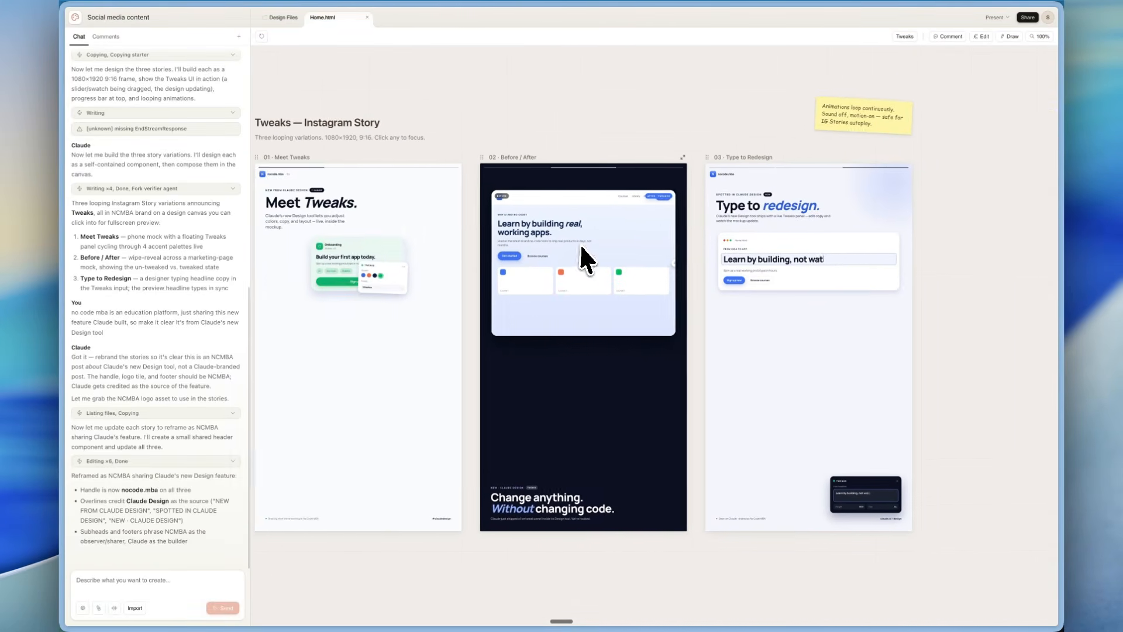
{"action": "scroll", "coordinate": [584, 243], "scroll_direction": "right", "scroll_amount": 2}
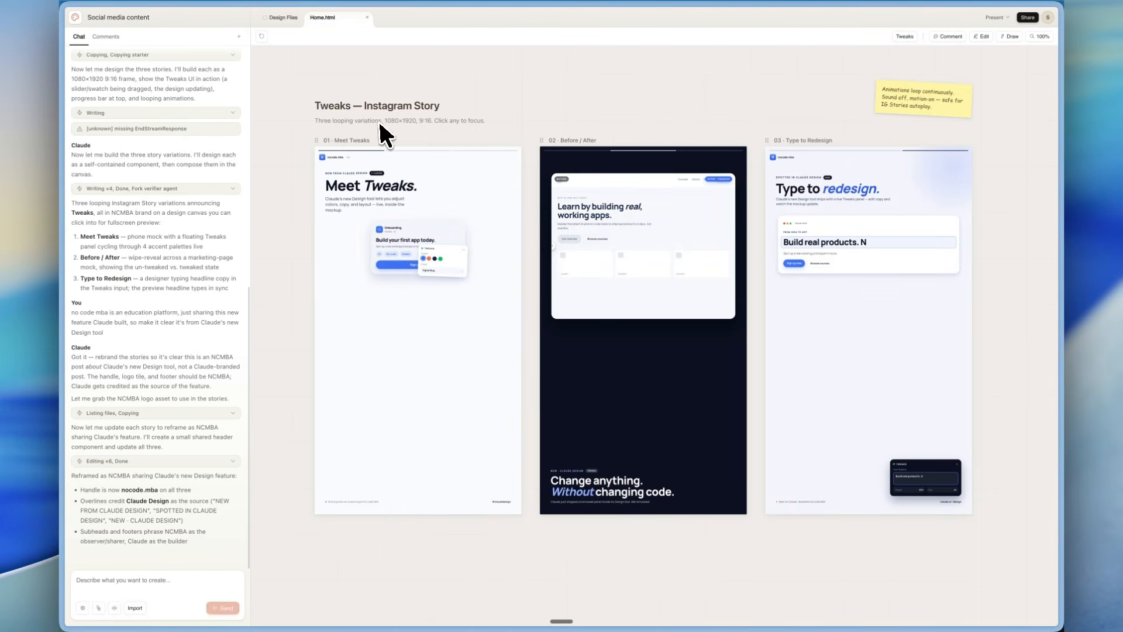
Review the sharing, export and Claude Code handoff options of the story project and return to the home page.
{"action": "left_click", "coordinate": [1027, 16]}
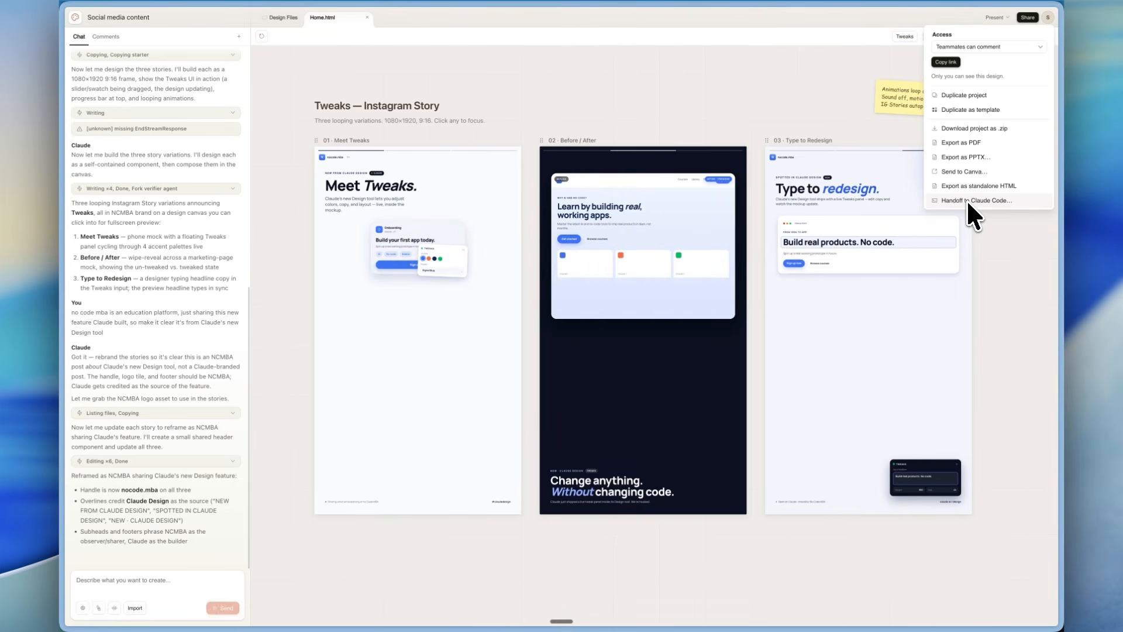
{"action": "left_click", "coordinate": [526, 89]}
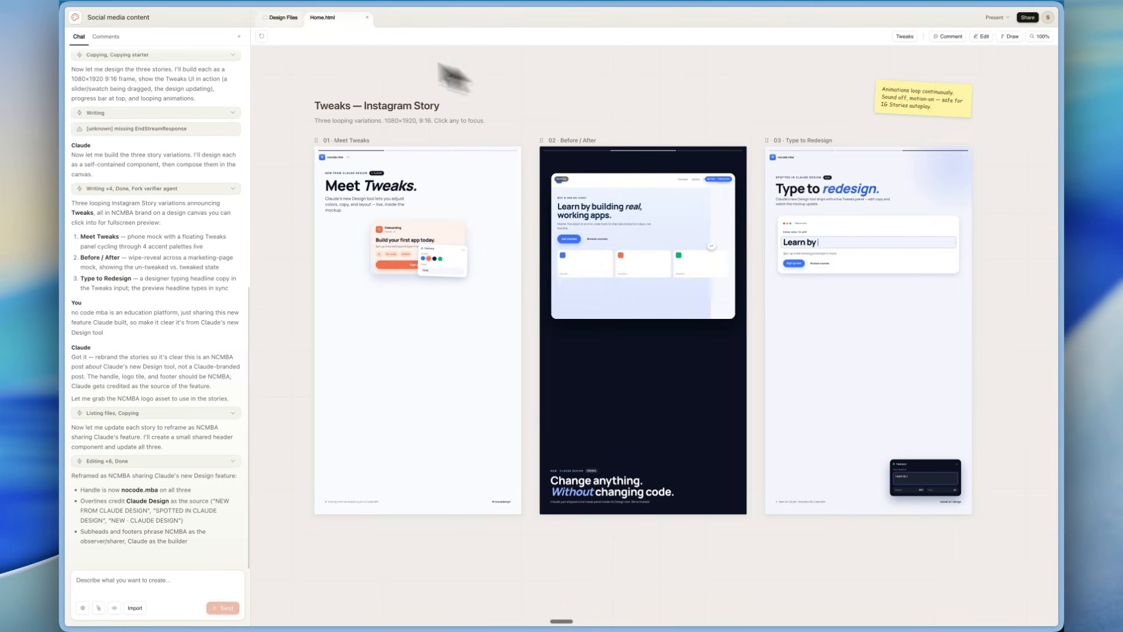
{"action": "left_click", "coordinate": [75, 18]}
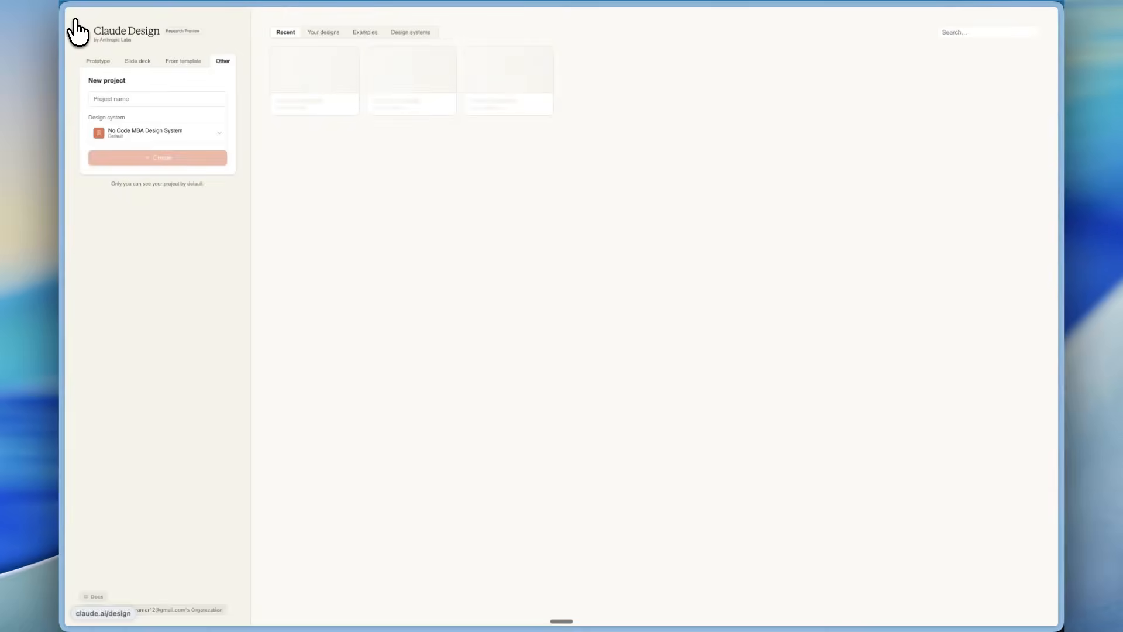
Set the new project type to Prototype and browse the example gallery from Text particle effects to App onboarding.
{"action": "left_click", "coordinate": [91, 59]}
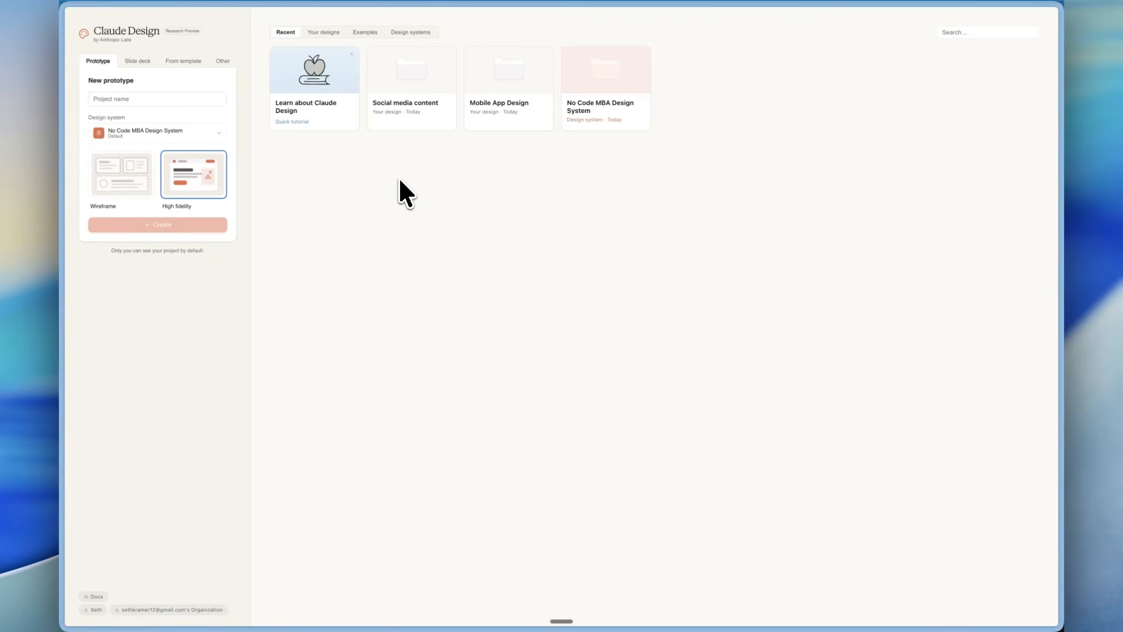
{"action": "left_click", "coordinate": [367, 32]}
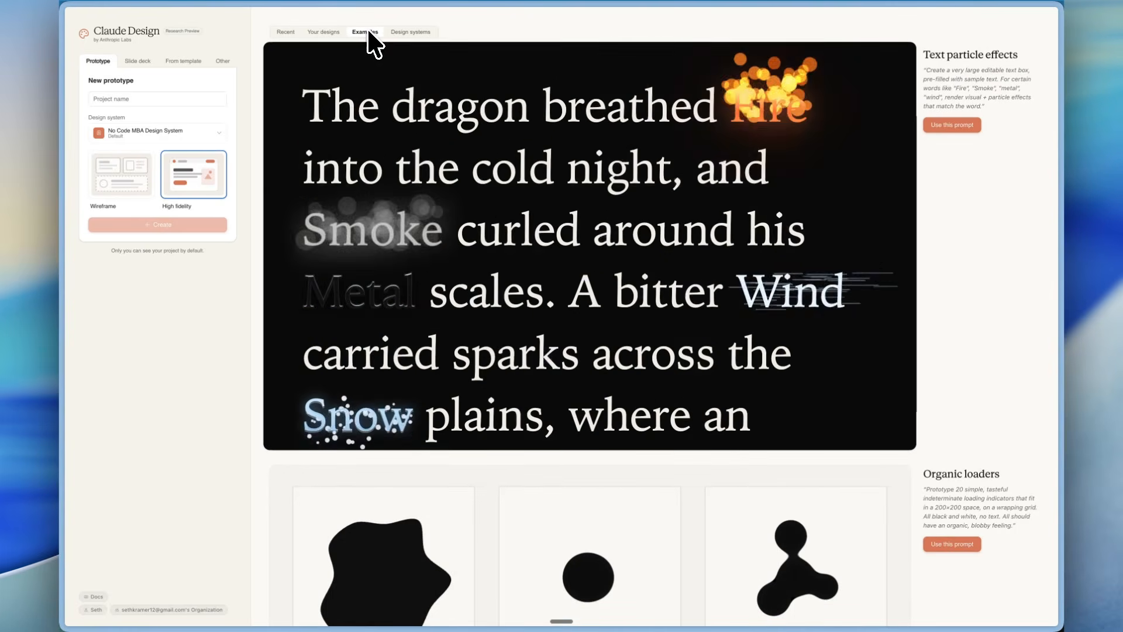
{"action": "scroll", "coordinate": [271, 287], "scroll_direction": "down", "scroll_amount": 1}
{"action": "scroll", "coordinate": [270, 288], "scroll_direction": "up", "scroll_amount": 1}
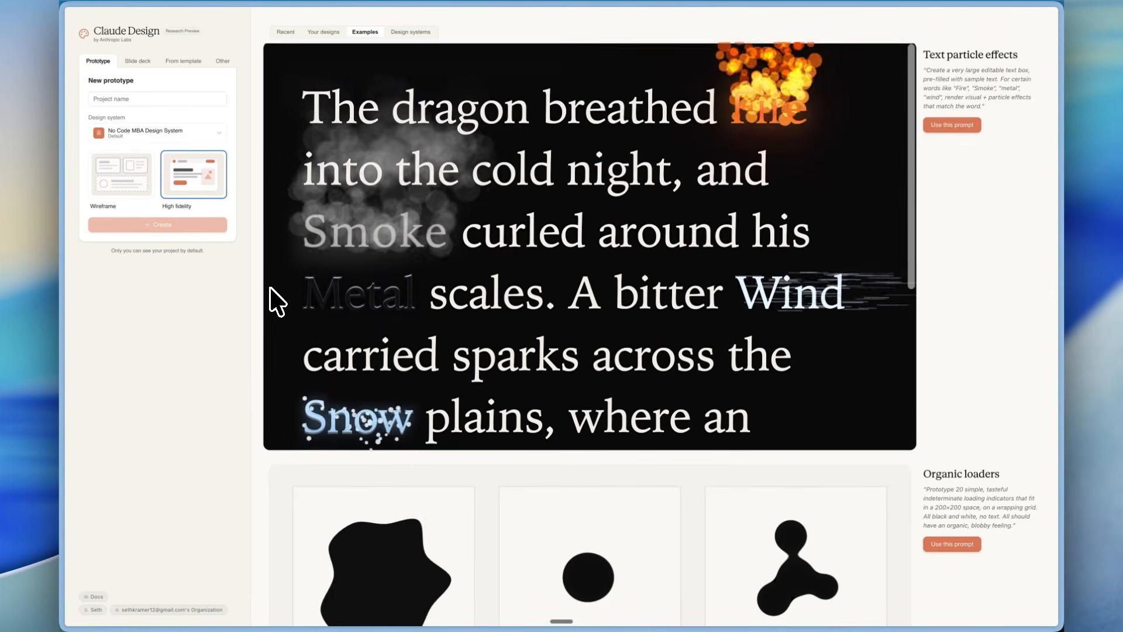
{"action": "scroll", "coordinate": [268, 395], "scroll_direction": "down", "scroll_amount": 1}
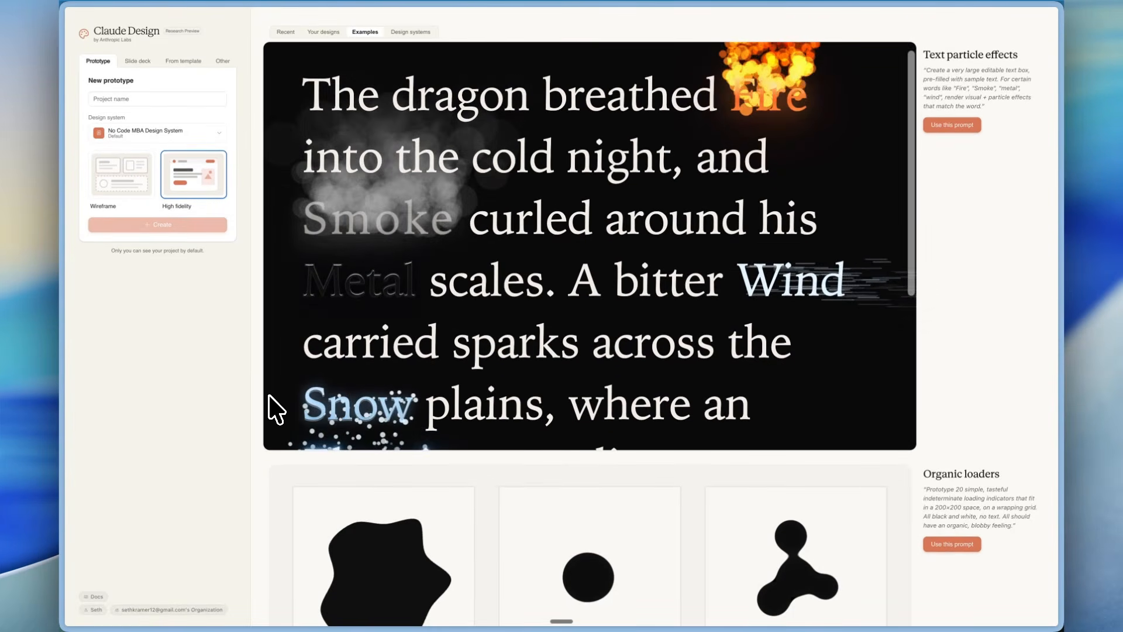
{"action": "scroll", "coordinate": [252, 413], "scroll_direction": "down", "scroll_amount": 3}
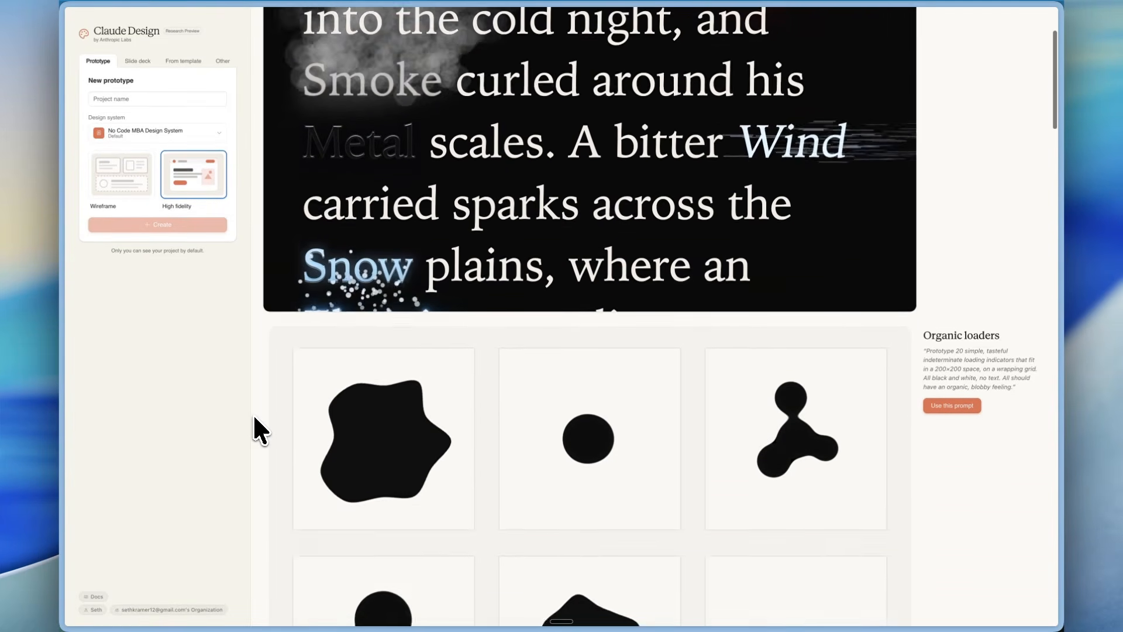
{"action": "scroll", "coordinate": [253, 413], "scroll_direction": "down", "scroll_amount": 10}
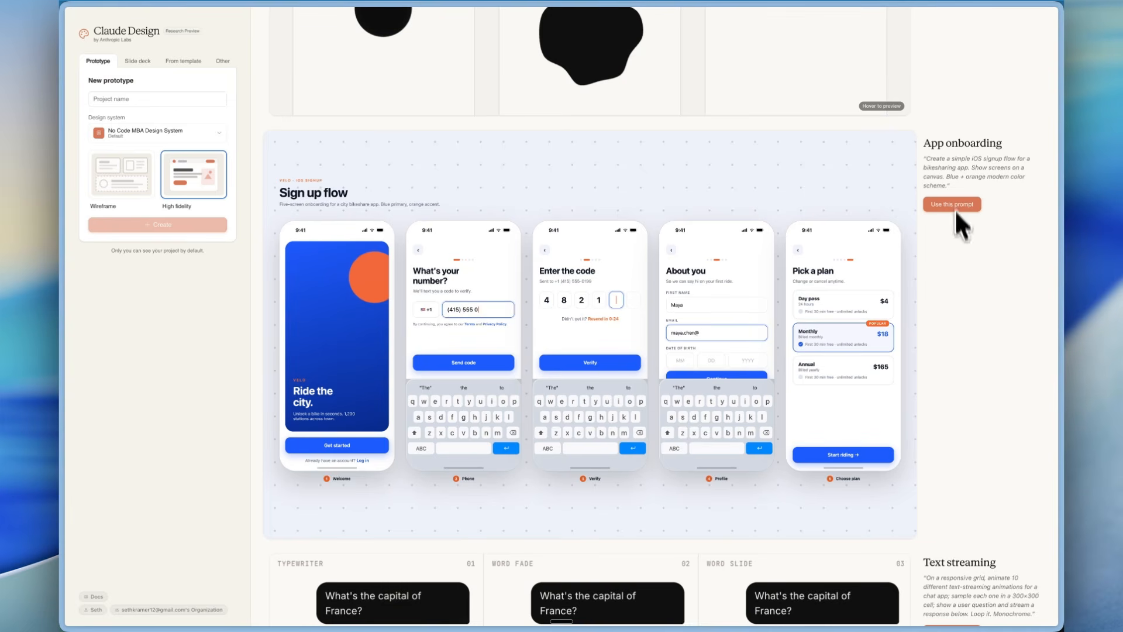
Examine the Text streaming example's chat animations, from Typewriter and Word Fade to Dots → Text and Scramble.
{"action": "scroll", "coordinate": [985, 358], "scroll_direction": "down", "scroll_amount": 2}
{"action": "scroll", "coordinate": [602, 432], "scroll_direction": "down", "scroll_amount": 4}
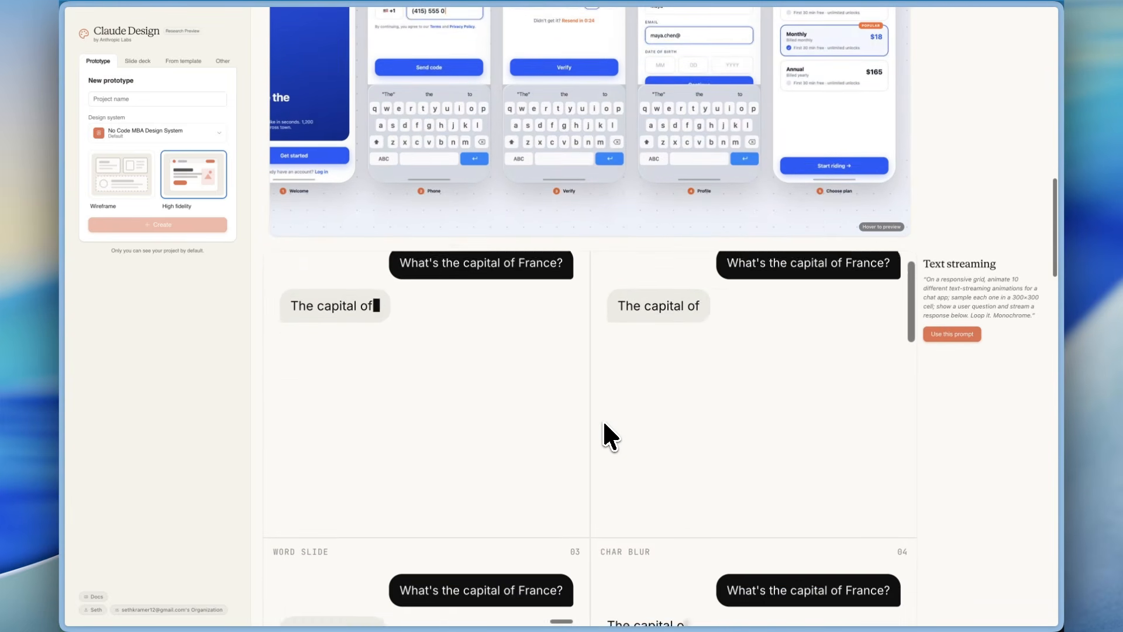
{"action": "scroll", "coordinate": [837, 343], "scroll_direction": "up", "scroll_amount": 1}
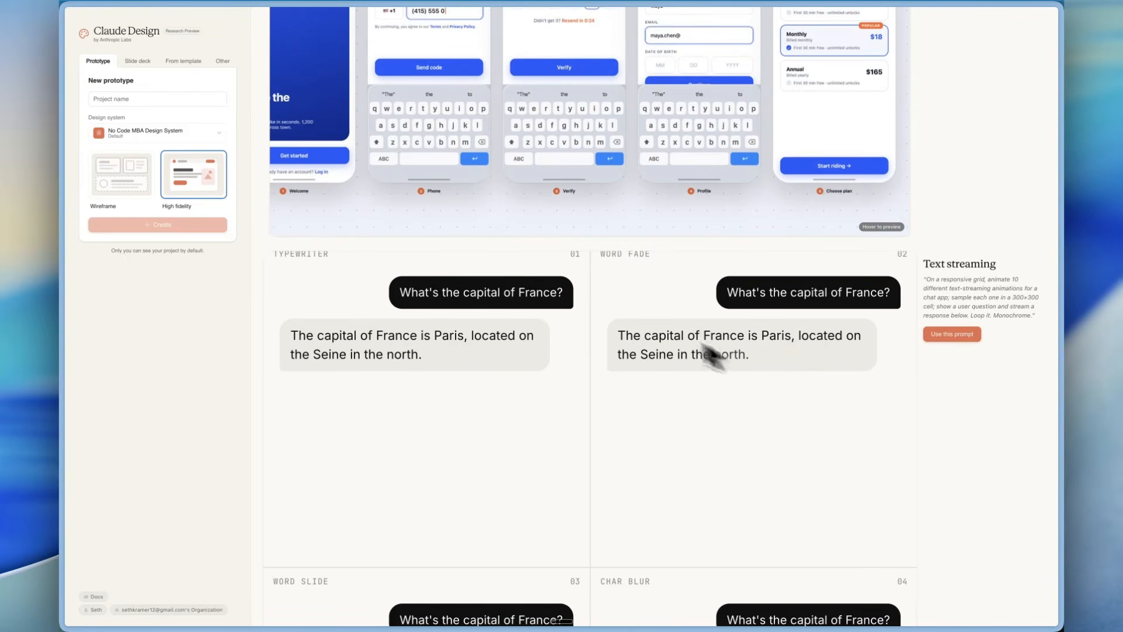
{"action": "scroll", "coordinate": [710, 434], "scroll_direction": "down", "scroll_amount": 8}
{"action": "scroll", "coordinate": [710, 434], "scroll_direction": "up", "scroll_amount": 2}
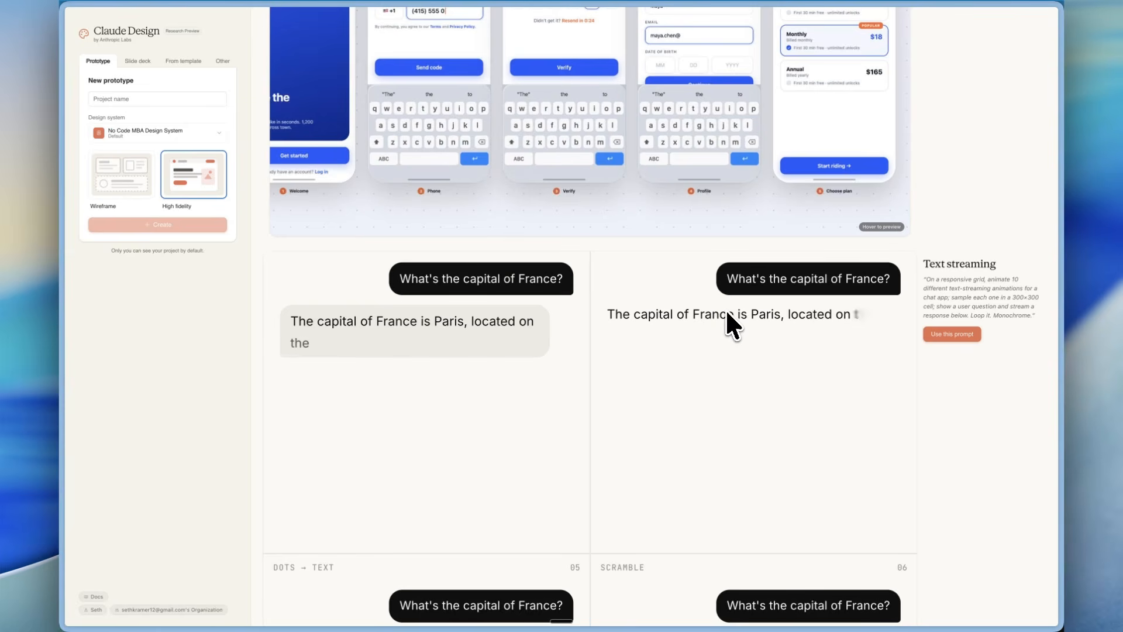
{"action": "scroll", "coordinate": [960, 261], "scroll_direction": "down", "scroll_amount": 5}
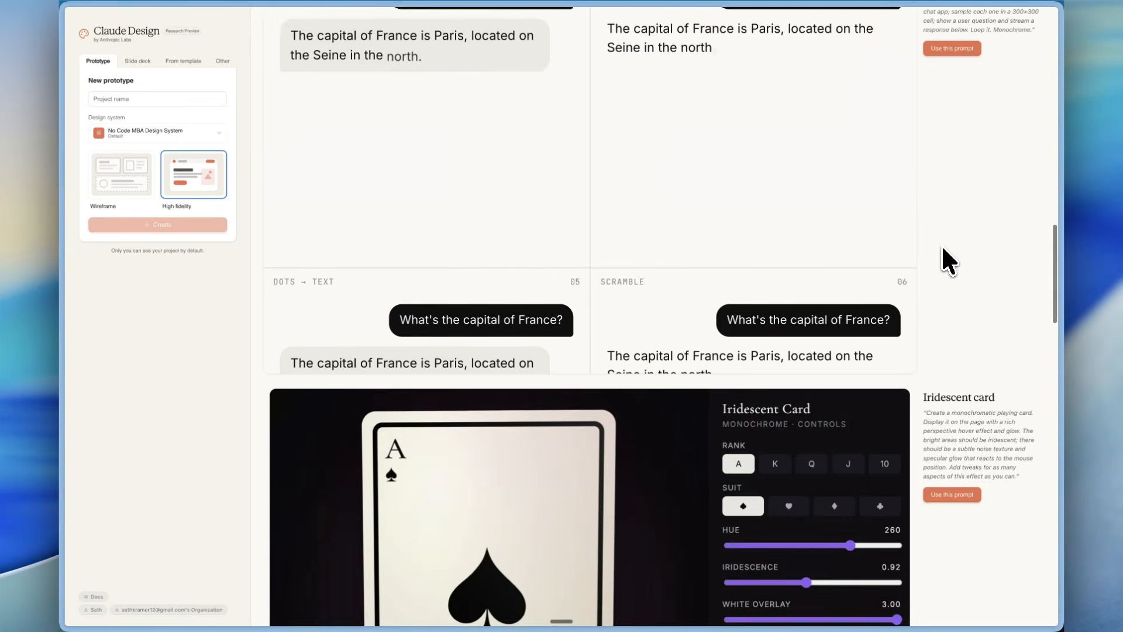
{"action": "scroll", "coordinate": [944, 246], "scroll_direction": "up", "scroll_amount": 2}
{"action": "scroll", "coordinate": [603, 314], "scroll_direction": "up", "scroll_amount": 1}
{"action": "scroll", "coordinate": [603, 314], "scroll_direction": "down", "scroll_amount": 6}
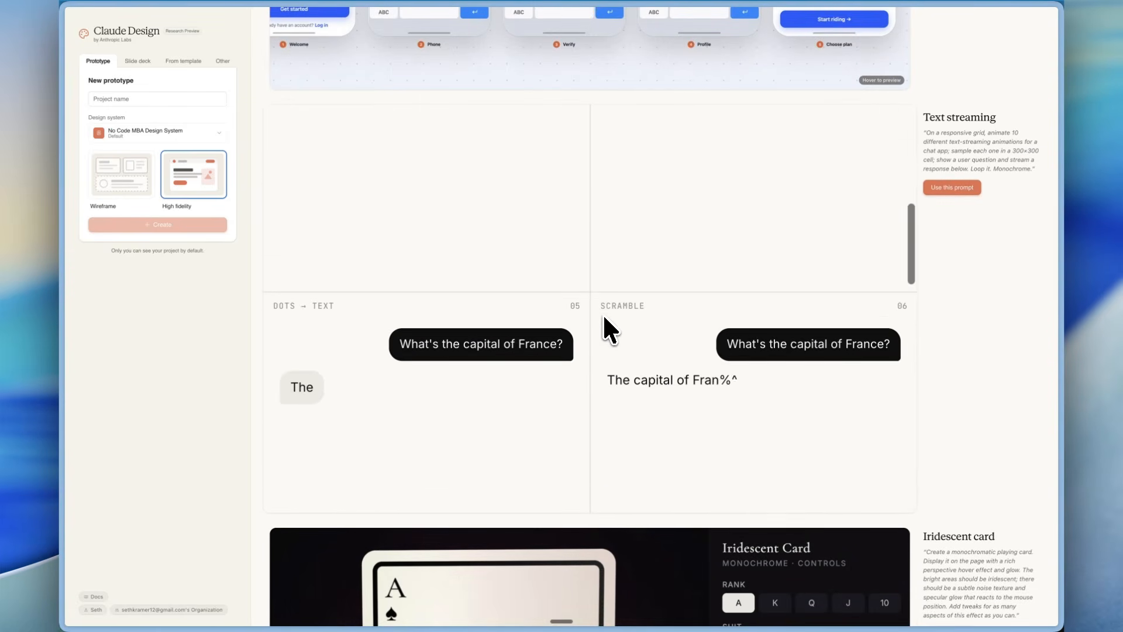
{"action": "scroll", "coordinate": [603, 313], "scroll_direction": "up", "scroll_amount": 1}
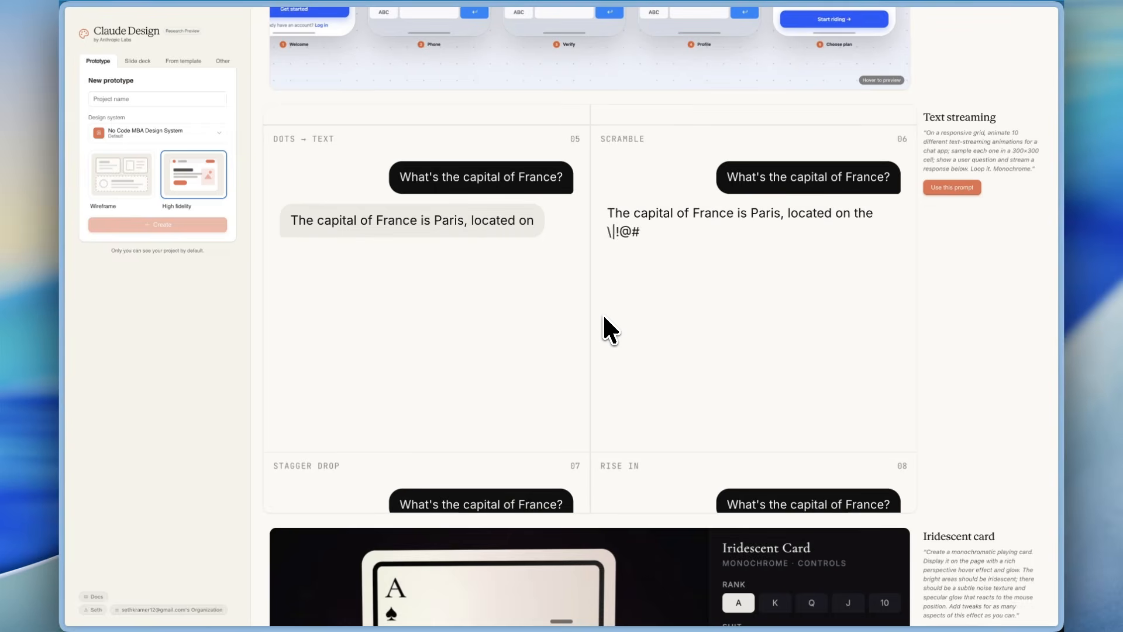
Browse the example gallery from Iridescent card and Globe loader to Shader wallpapers, examining the previews and their prompts.
{"action": "scroll", "coordinate": [604, 318], "scroll_direction": "down", "scroll_amount": 3}
{"action": "scroll", "coordinate": [801, 434], "scroll_direction": "down", "scroll_amount": 10}
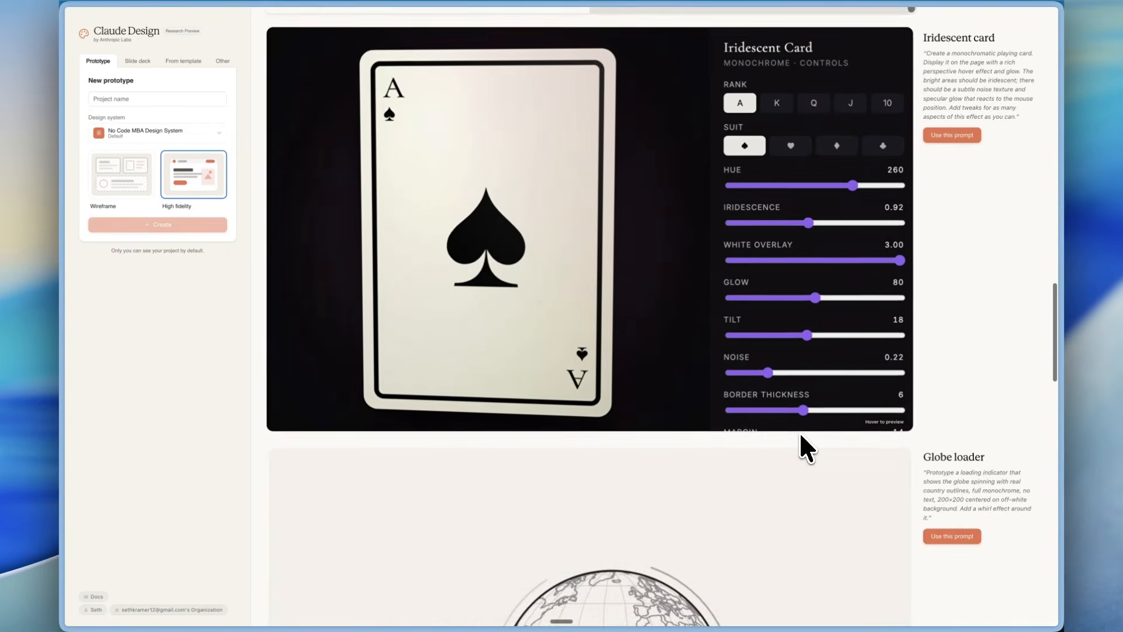
{"action": "scroll", "coordinate": [801, 439], "scroll_direction": "up", "scroll_amount": 1}
{"action": "scroll", "coordinate": [802, 447], "scroll_direction": "down", "scroll_amount": 15}
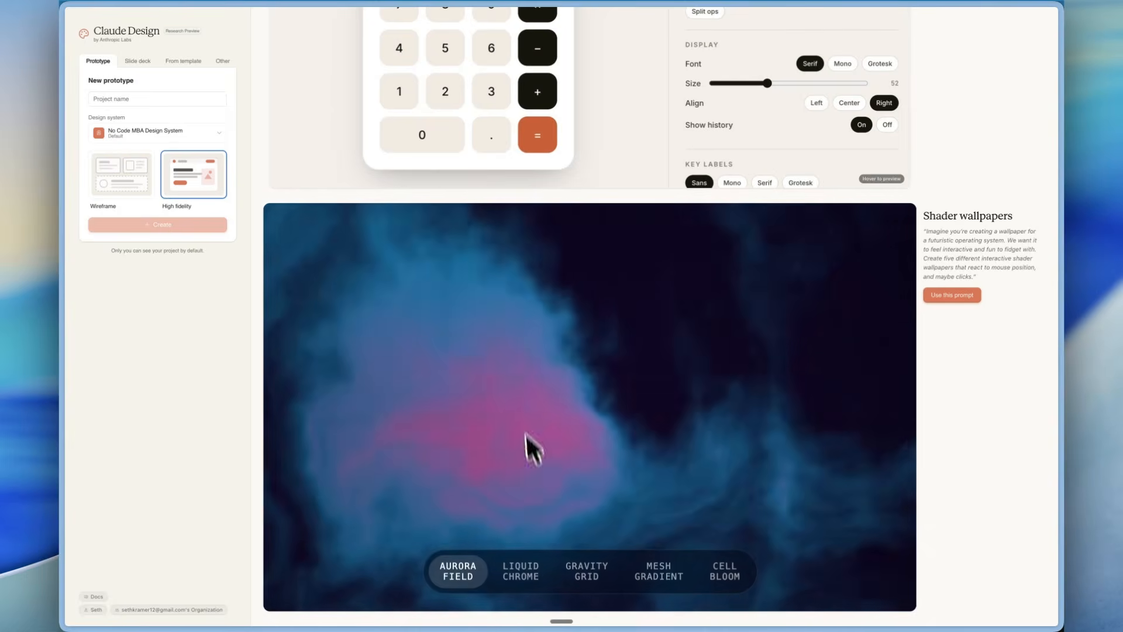
{"action": "scroll", "coordinate": [968, 299], "scroll_direction": "up", "scroll_amount": 5}
{"action": "scroll", "coordinate": [968, 298], "scroll_direction": "down", "scroll_amount": 5}
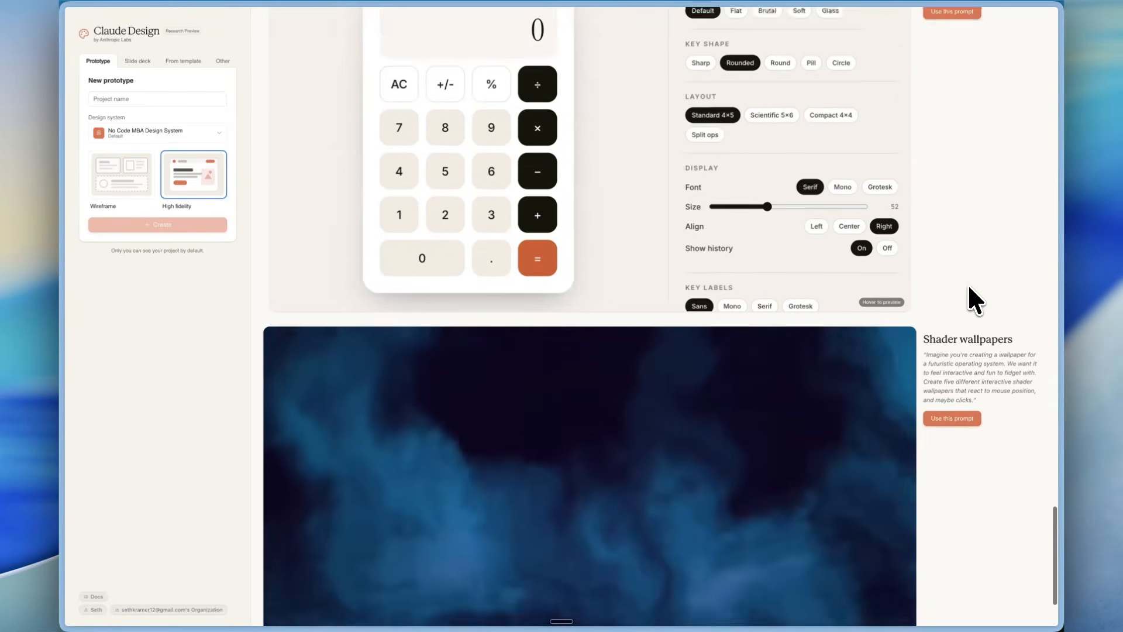
Start a project from the Shader wallpapers example prompt, highlight its full prompt text for review and return to the home page.
{"action": "left_click", "coordinate": [959, 314]}
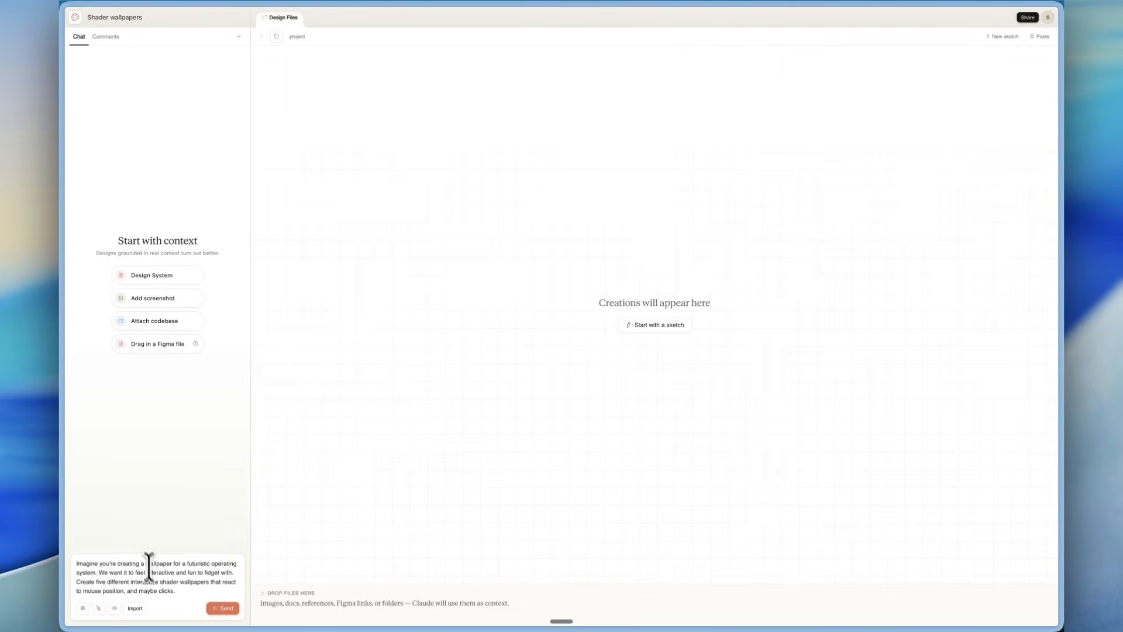
{"action": "left_click_drag", "start_coordinate": [180, 590], "coordinate": [96, 563]}
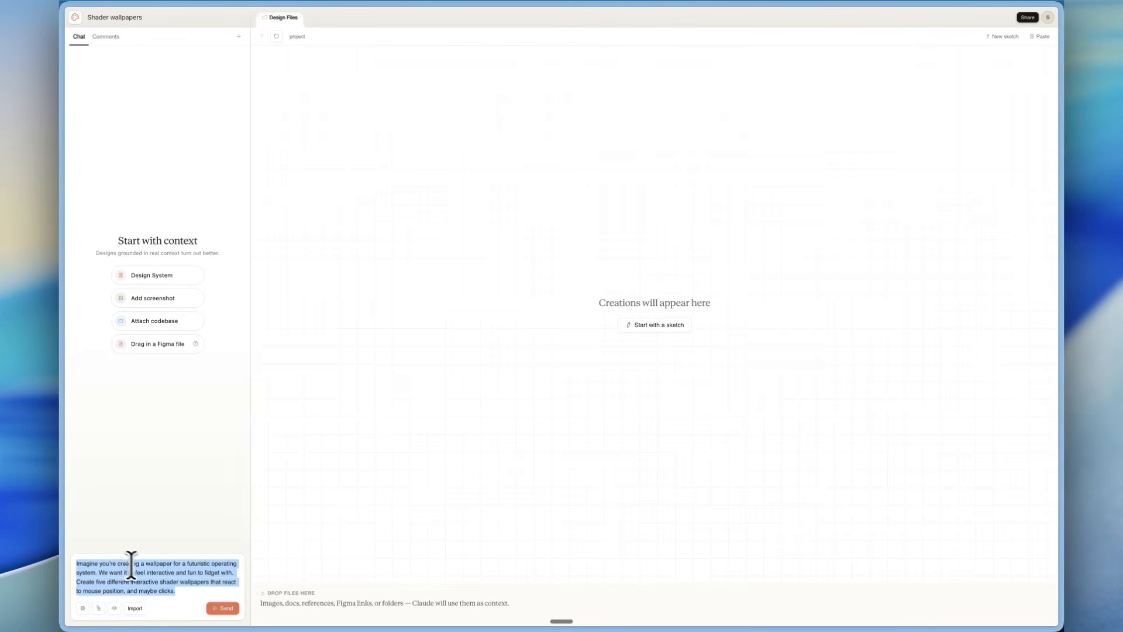
{"action": "left_click", "coordinate": [76, 18]}
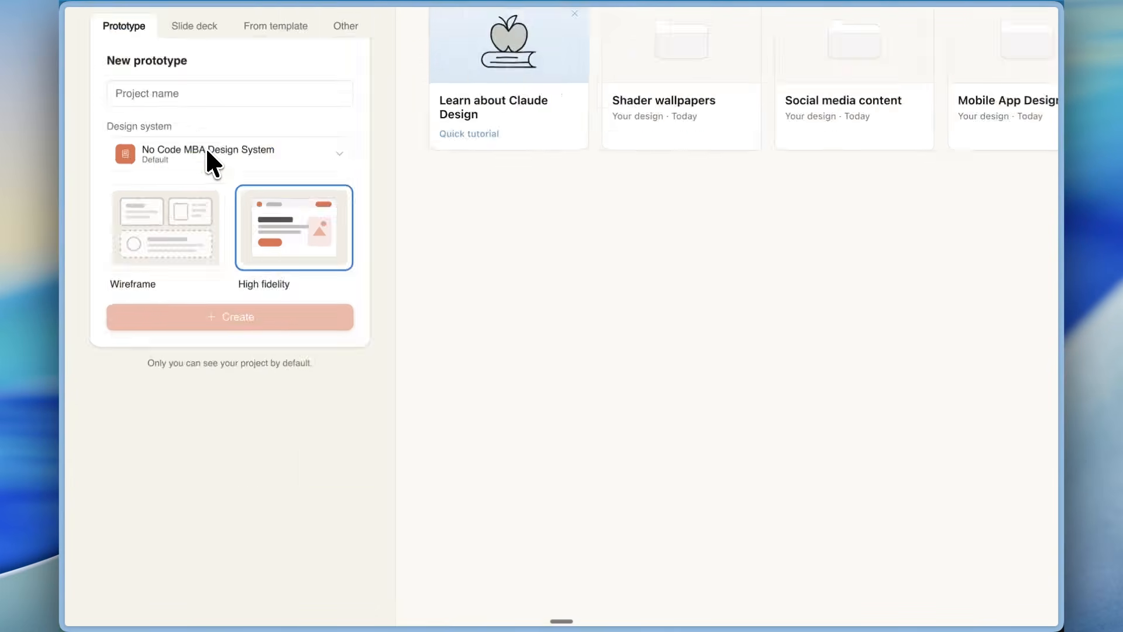
Begin entering a project name for a new high-fidelity prototype using the No Code MBA Design System.
{"action": "left_click", "coordinate": [115, 100]}
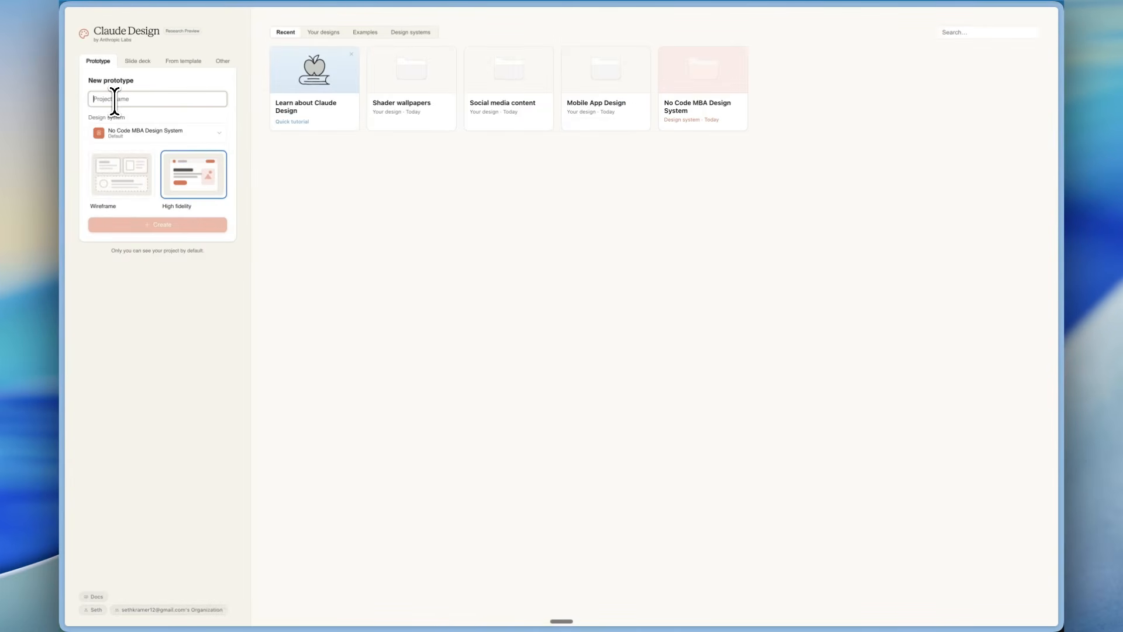